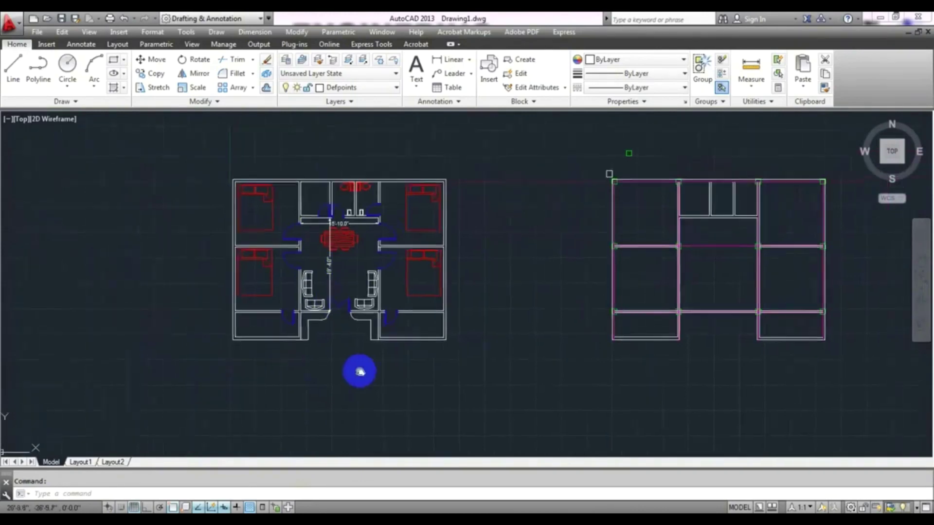
Zoom and pan the AutoCAD drawing to centre the dimensioned column-grid plan.
scroll(323, 292, up, 4)
scroll(358, 339, down, 3)
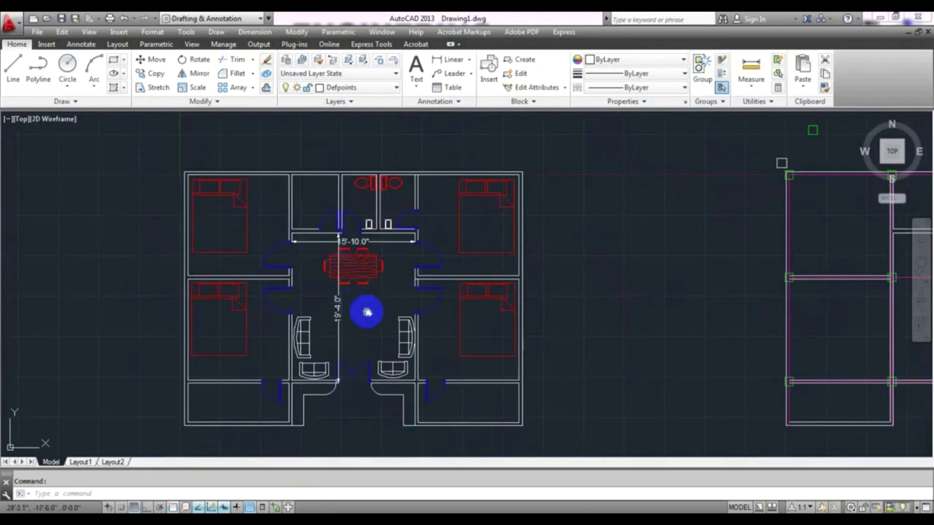
middle_drag(366, 313, 299, 290)
mouse_move(578, 290)
middle_down()
mouse_move(482, 277)
mouse_move(465, 294)
mouse_move(252, 285)
mouse_move(236, 317)
mouse_move(215, 309)
middle_up()
mouse_move(557, 296)
middle_down()
mouse_move(588, 295)
mouse_move(535, 287)
mouse_move(366, 300)
mouse_move(334, 290)
middle_up()
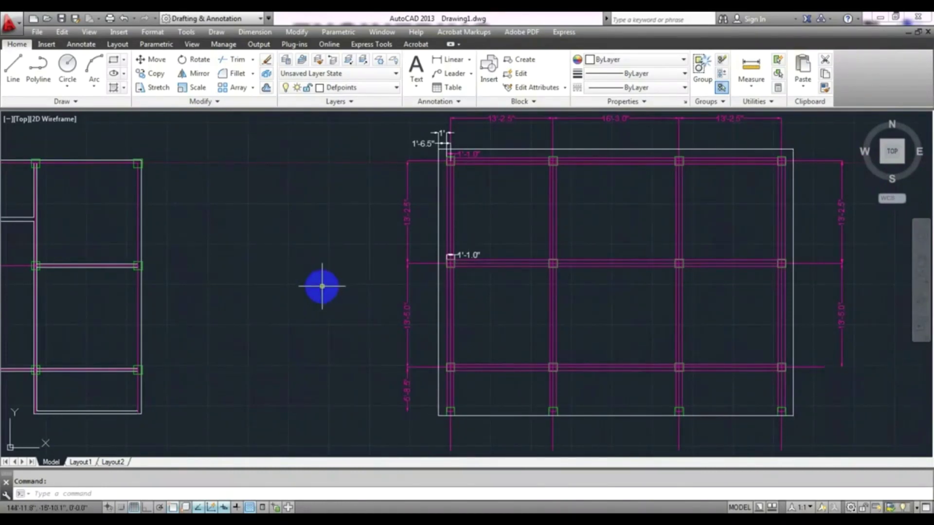
middle_drag(316, 271, 252, 278)
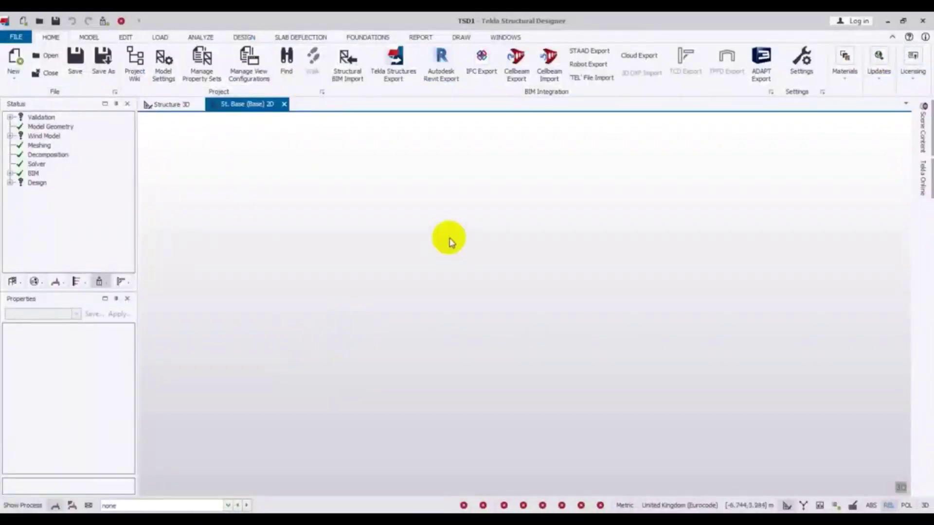
Start a new model without saving TSD1 and set the head code to United States (ACI/AISC).
click(14, 60)
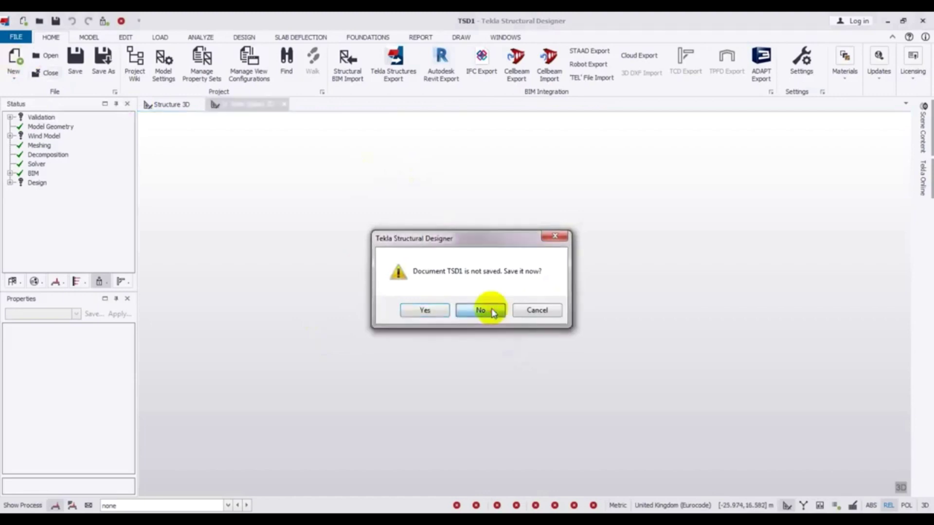
click(481, 310)
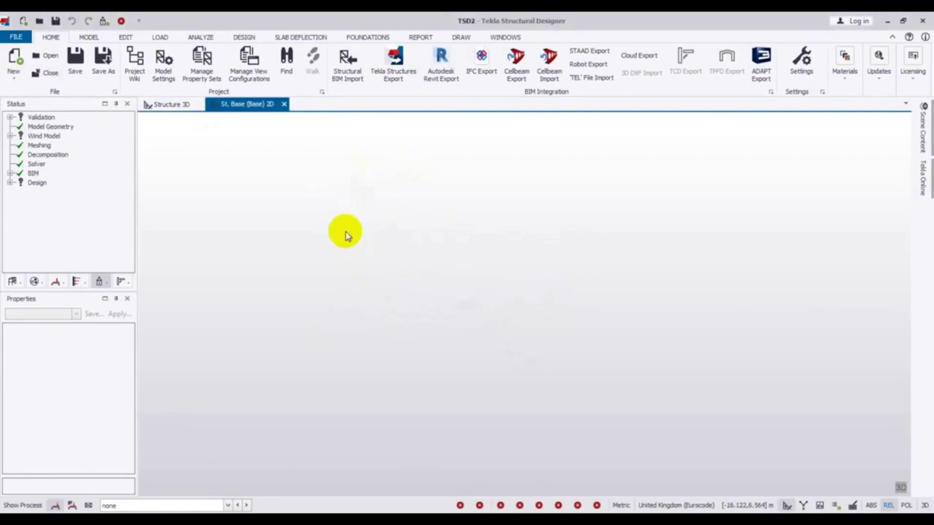
click(164, 61)
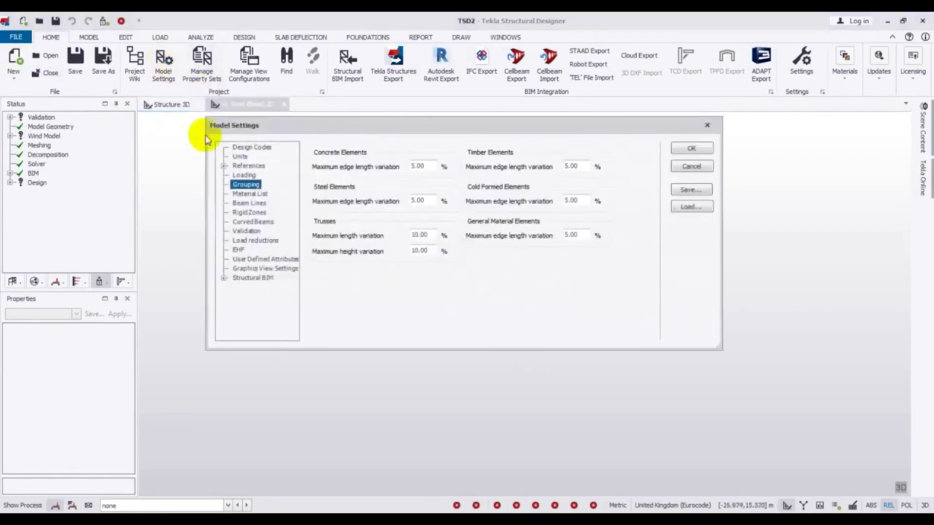
click(256, 149)
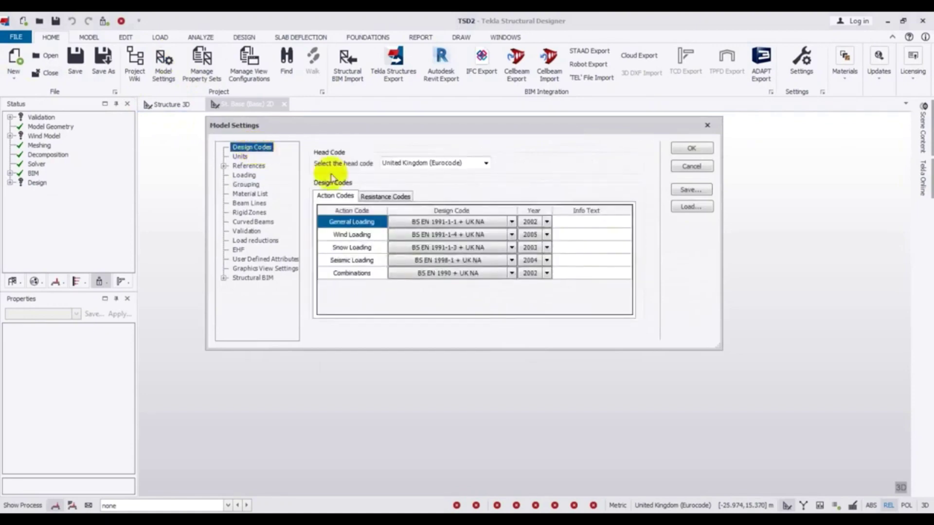
click(459, 163)
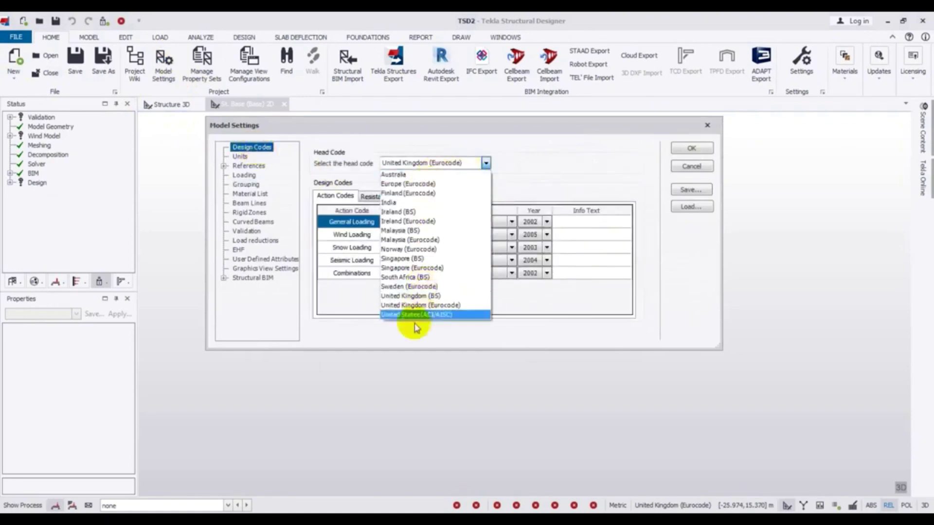
click(411, 315)
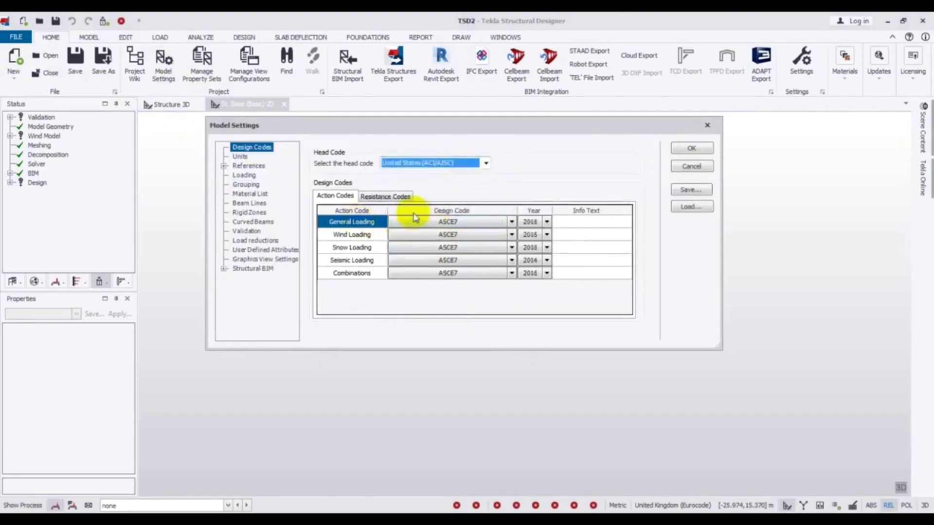
Set General, Wind, Snow, Seismic Loading and Combinations years all to 2005.
click(547, 222)
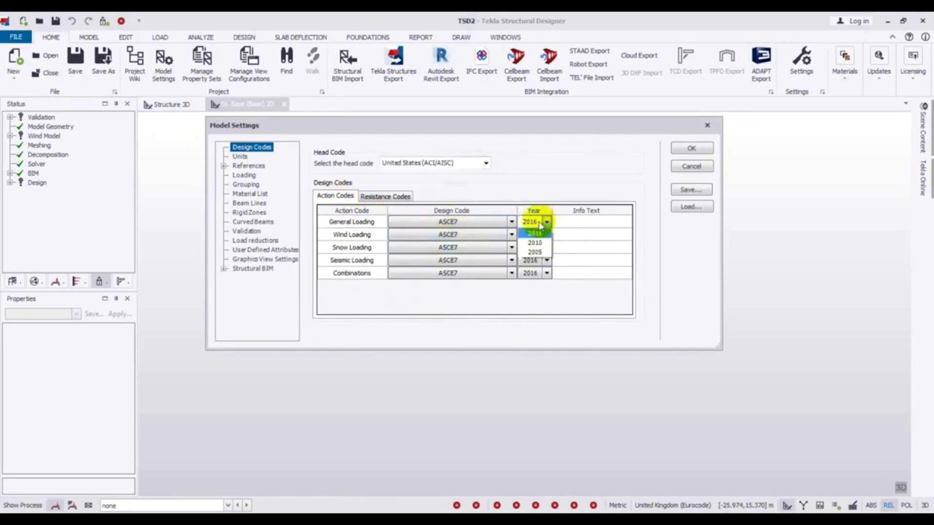
click(541, 253)
click(547, 235)
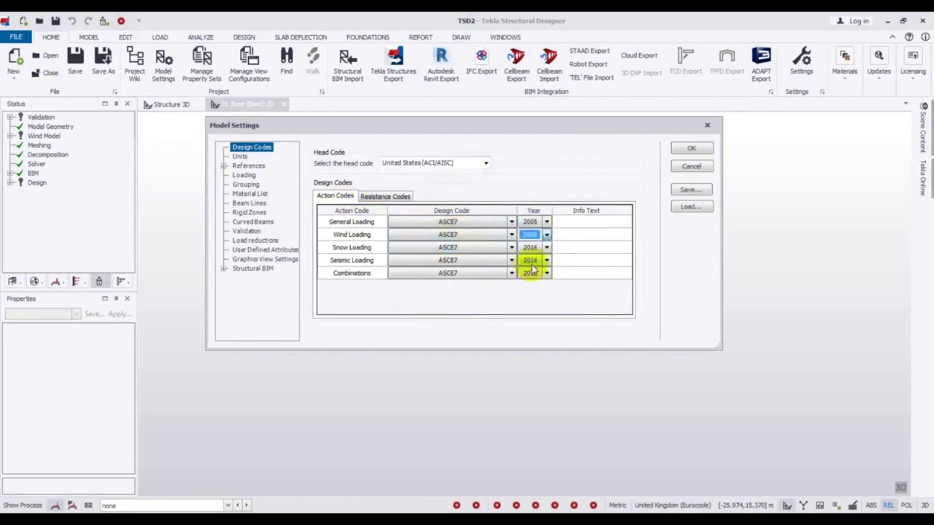
click(539, 266)
click(547, 247)
click(539, 278)
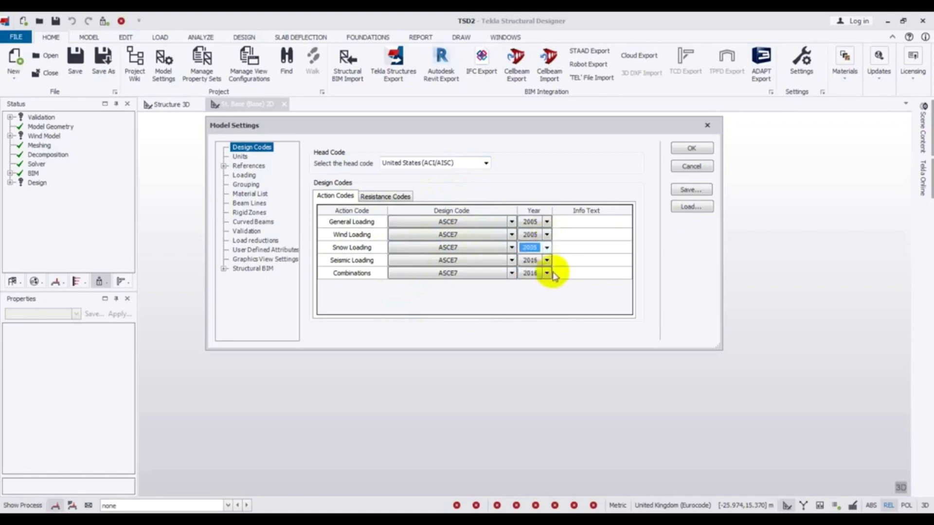
click(547, 260)
click(538, 290)
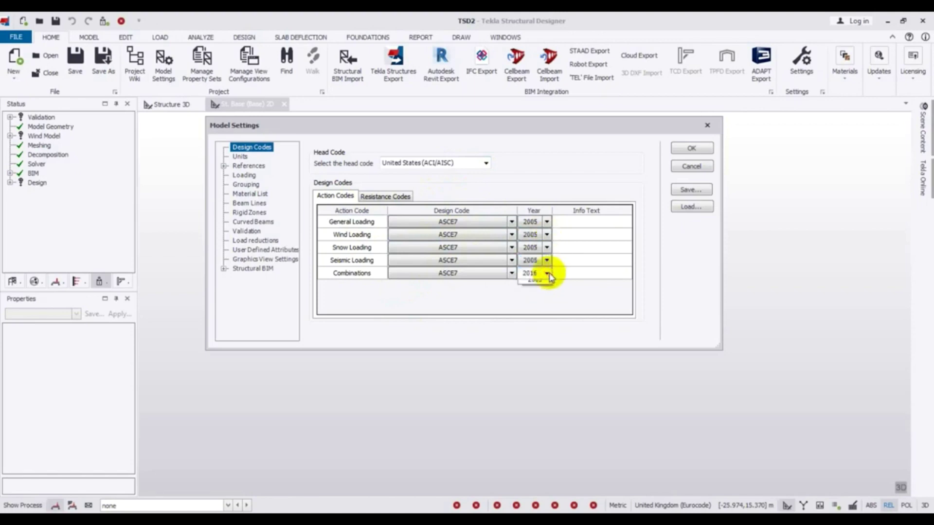
click(547, 274)
click(541, 303)
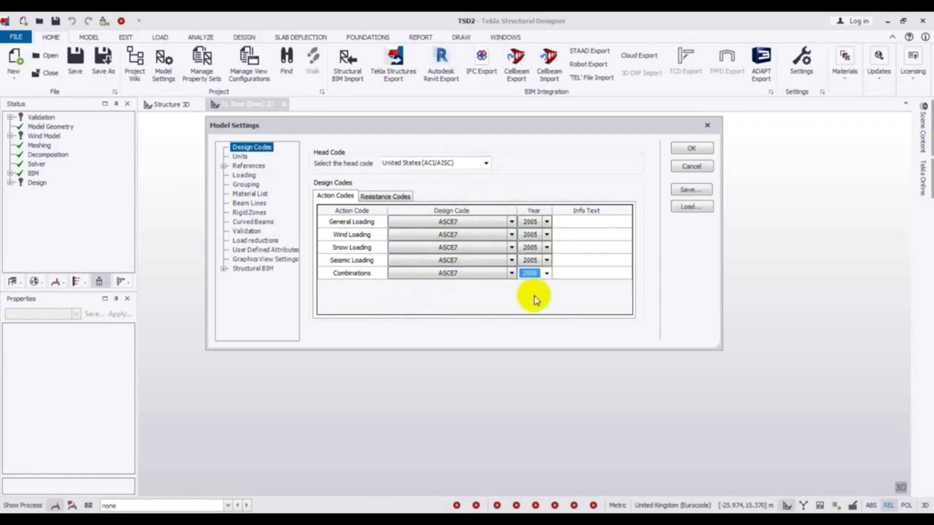
click(561, 184)
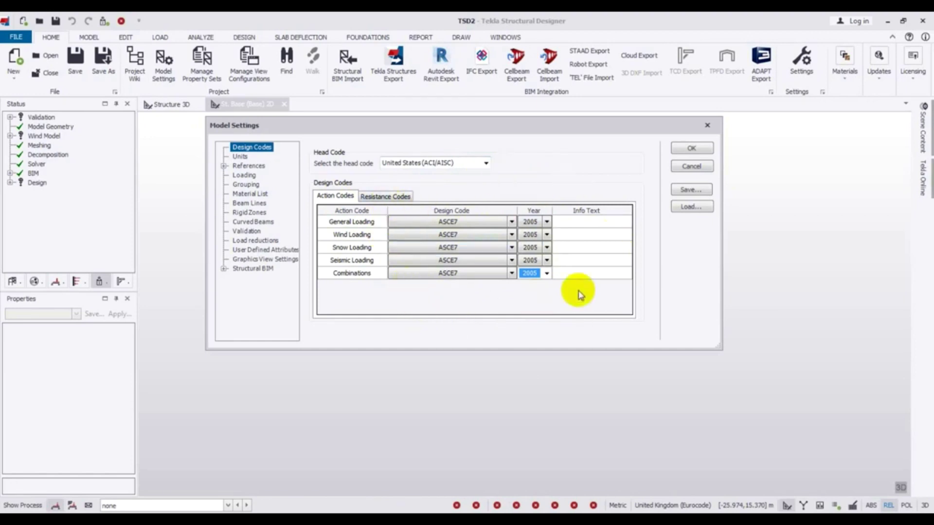
click(565, 168)
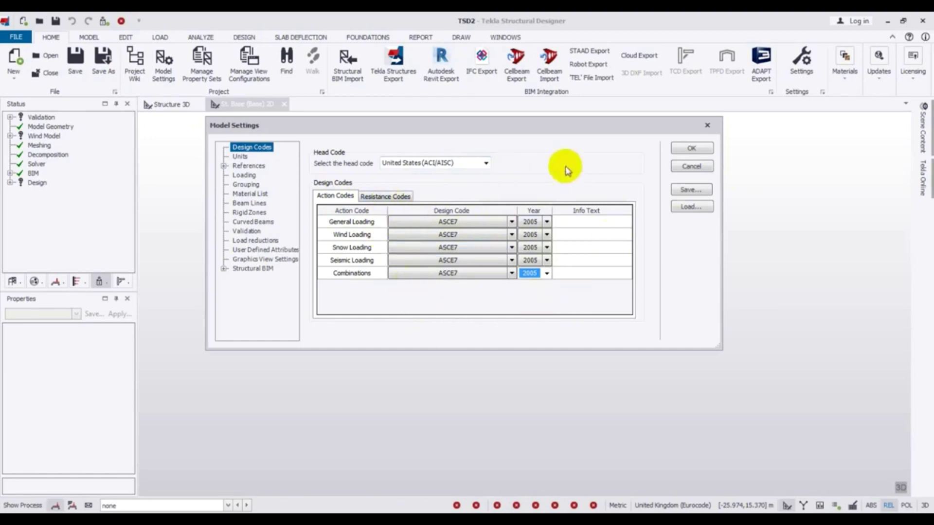
click(387, 196)
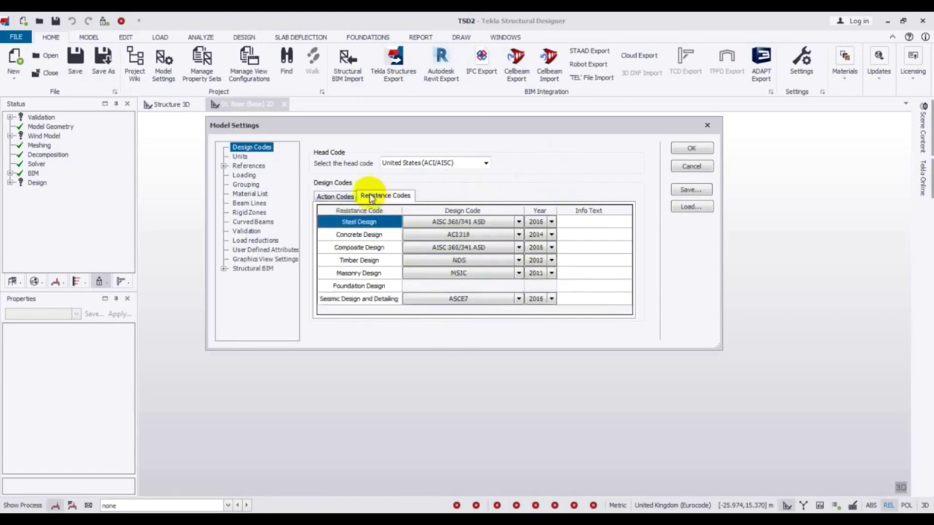
Under Resistance Codes, leave Concrete Design at 2014 and choose 2005 for Seismic Design and Detailing.
click(360, 236)
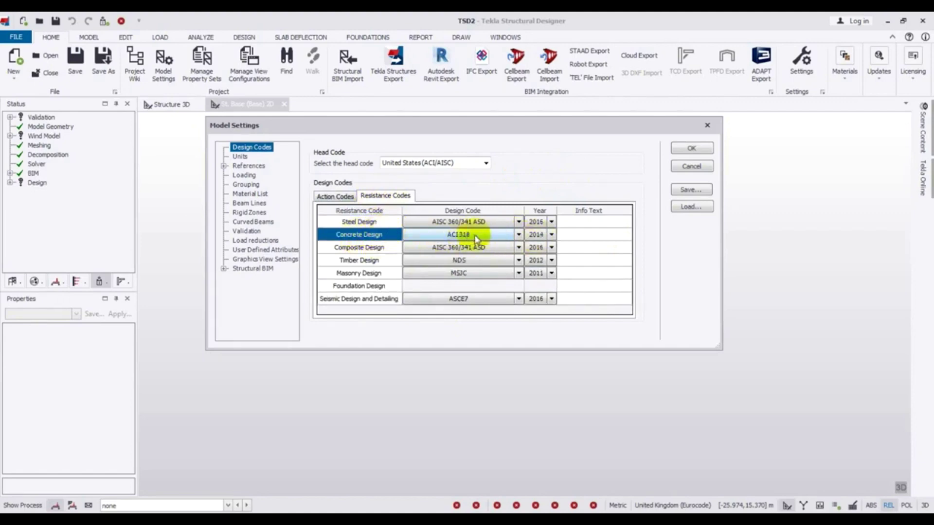
click(551, 234)
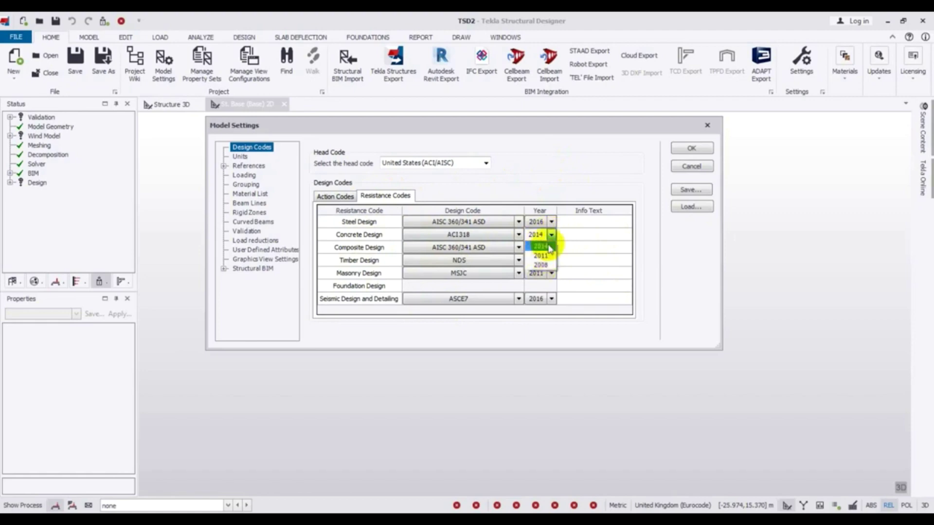
click(541, 246)
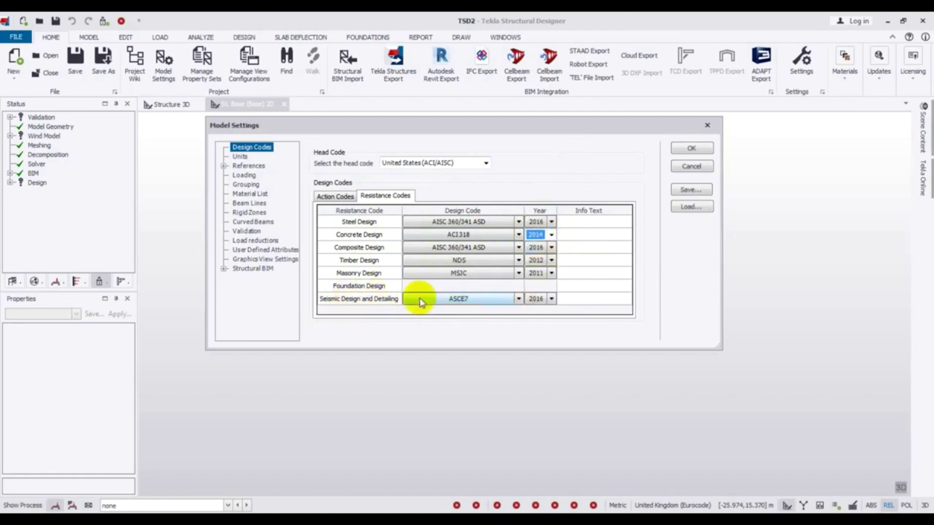
click(551, 299)
click(544, 330)
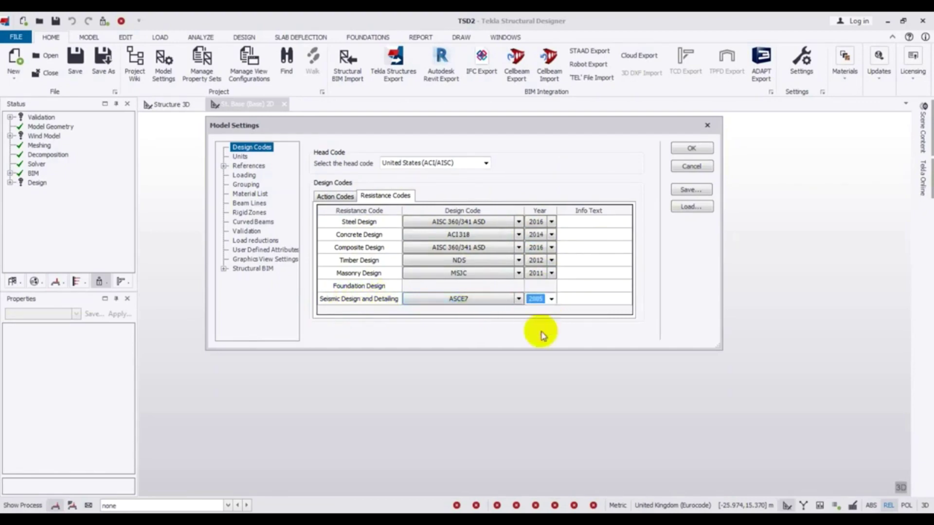
Set the unit system to US Customary and confirm the Model Settings with OK.
click(239, 156)
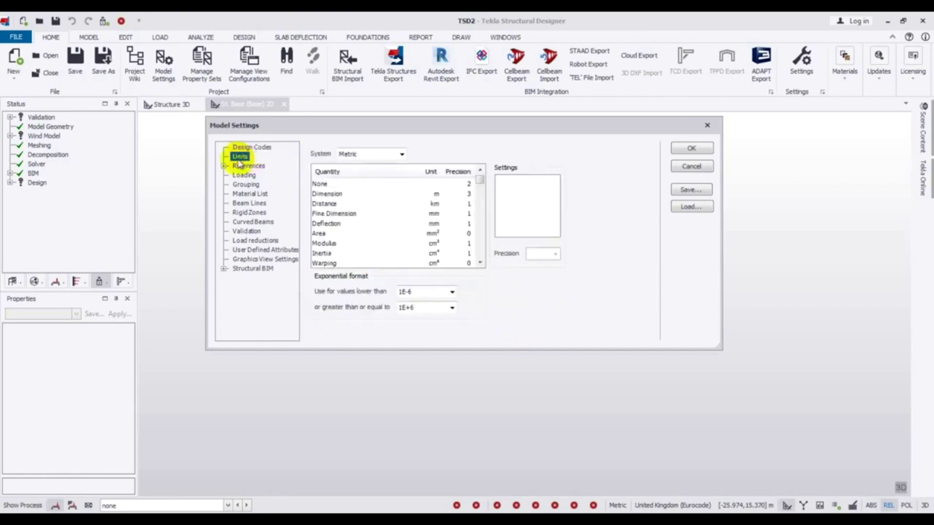
click(402, 155)
click(375, 175)
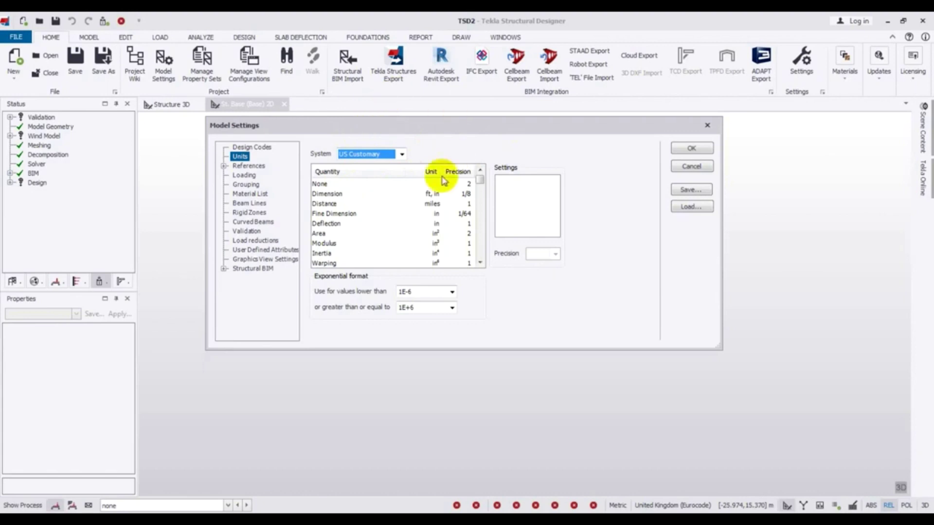
click(400, 155)
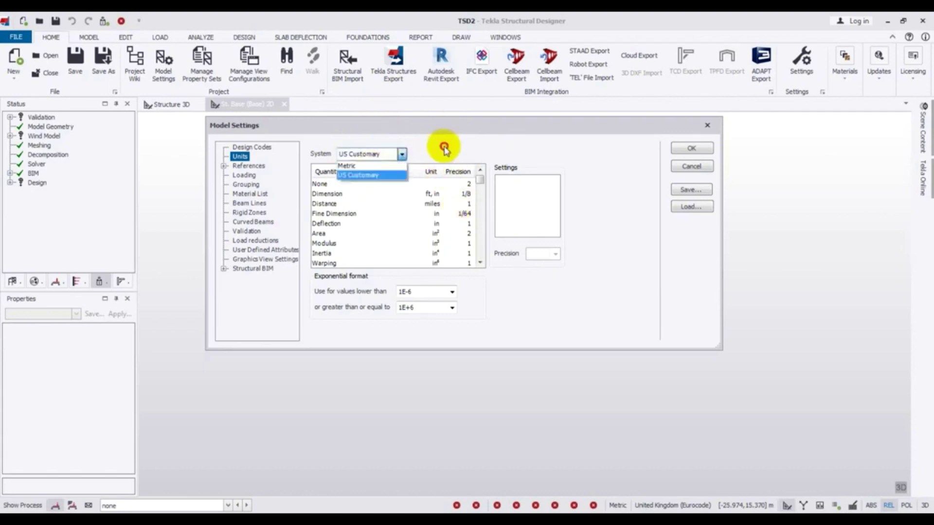
click(390, 165)
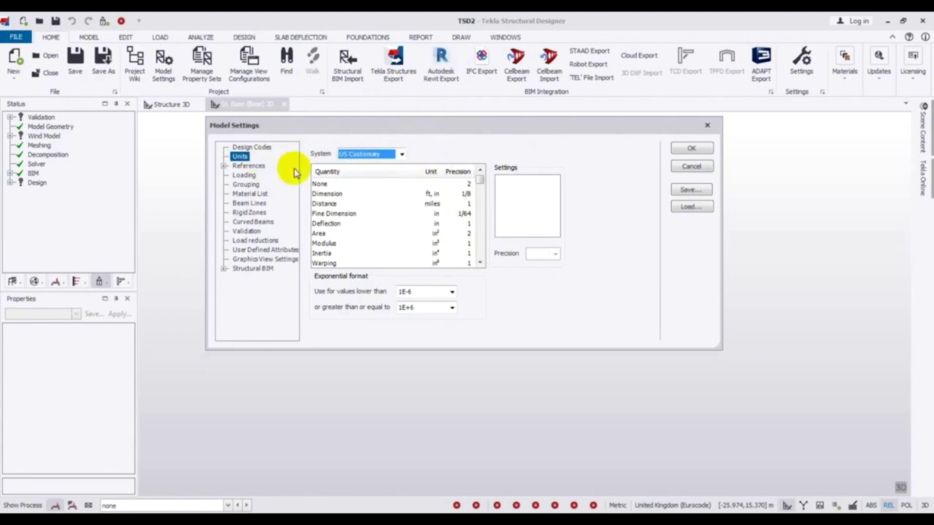
click(700, 149)
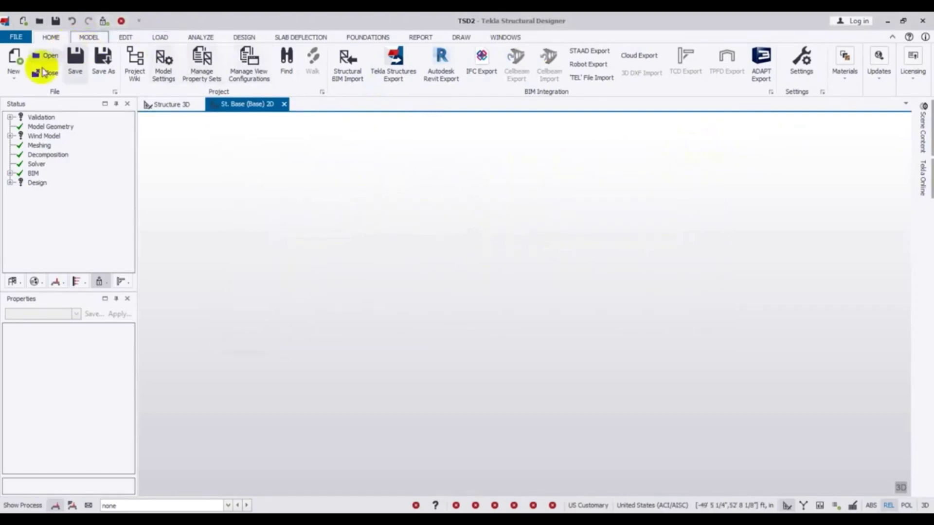
Open the Construction Levels dialog from the MODEL tab.
click(89, 37)
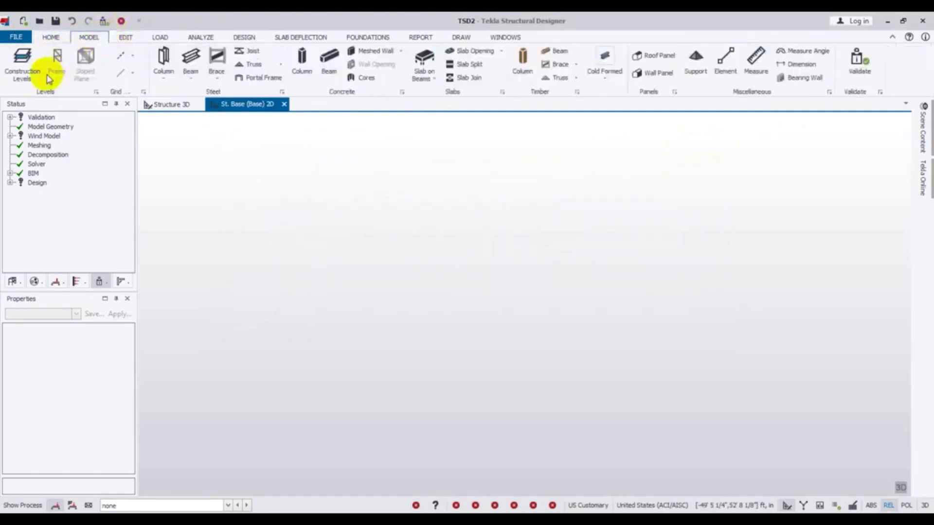
click(24, 57)
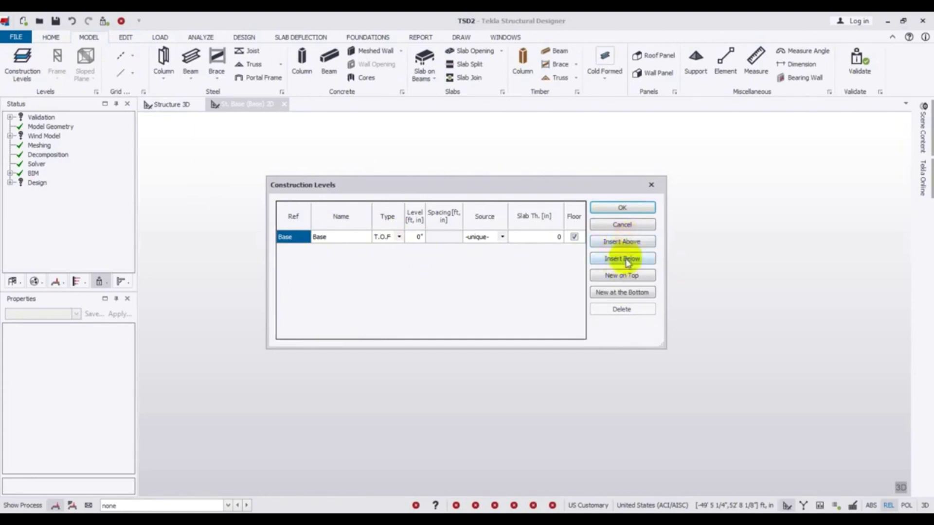
Insert level 1 above Base named GF, type S.S.L, at level 5'0".
click(623, 241)
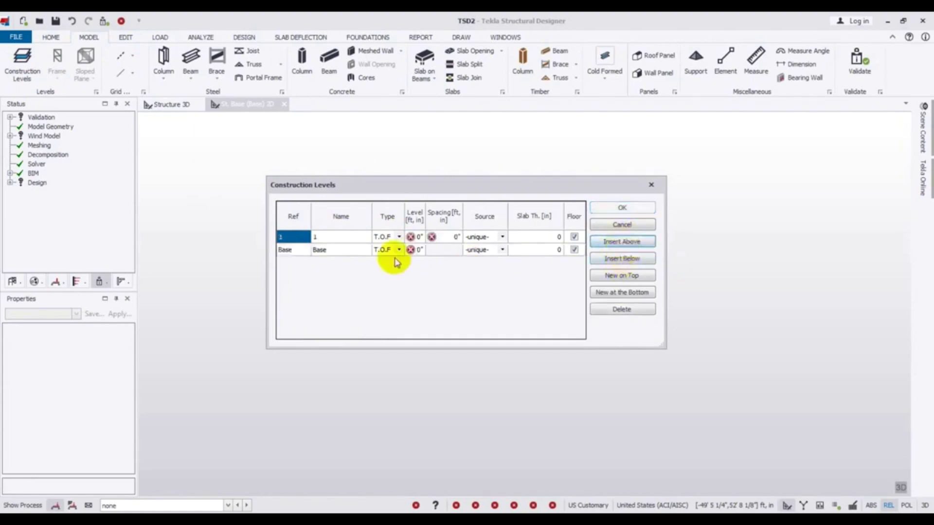
click(349, 240)
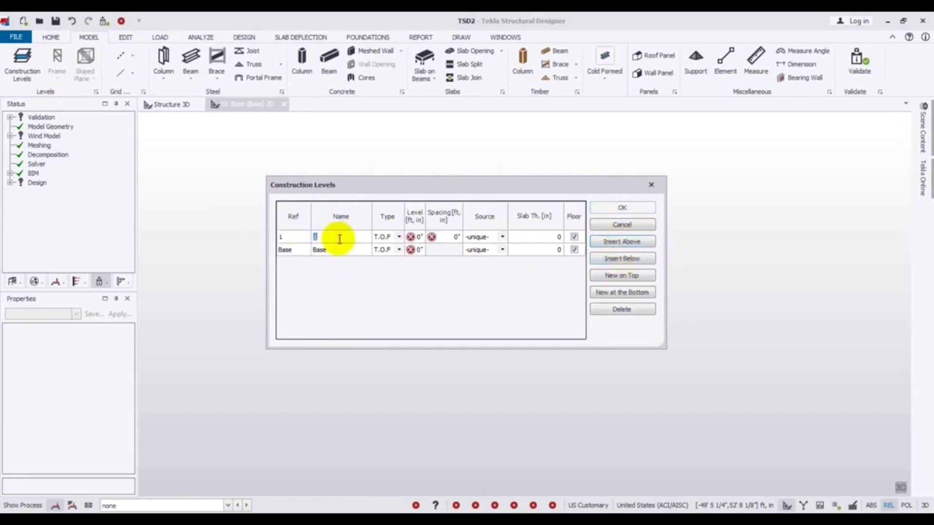
click(279, 237)
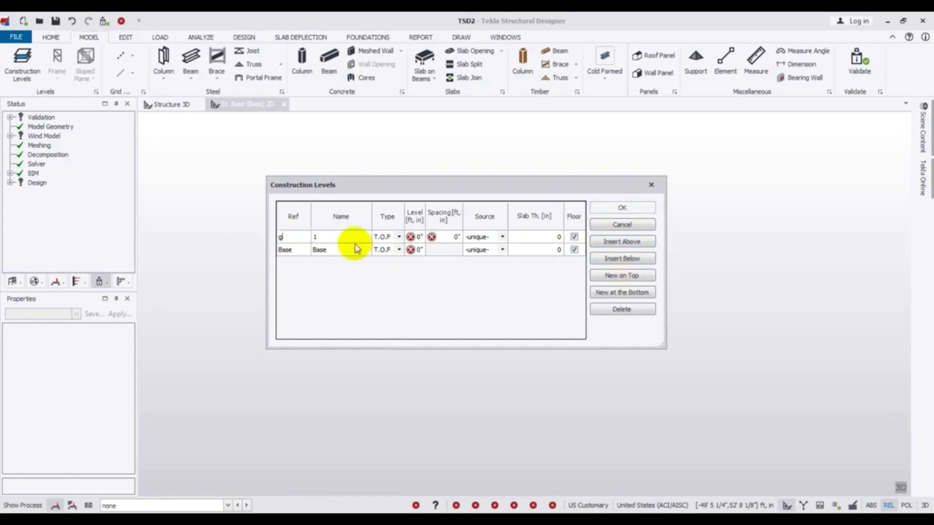
click(346, 240)
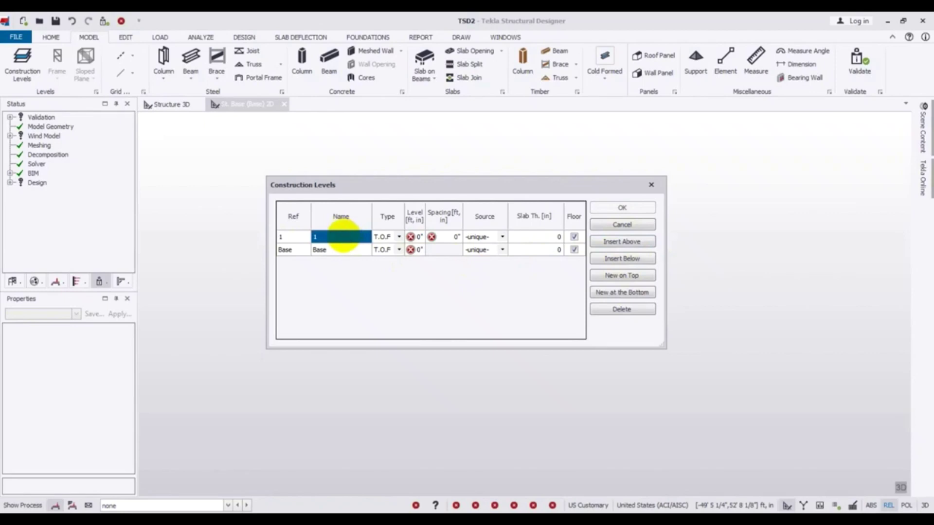
text(GF)
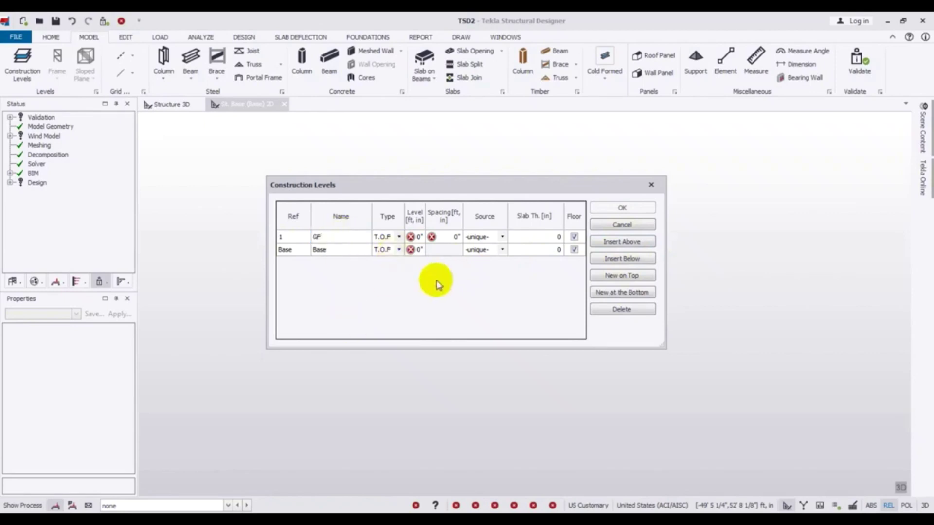
click(391, 236)
click(390, 236)
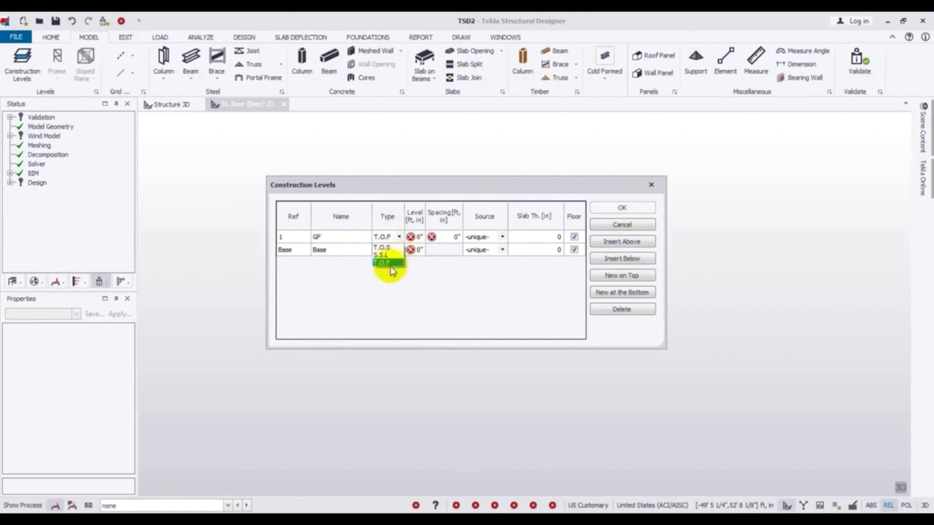
click(384, 255)
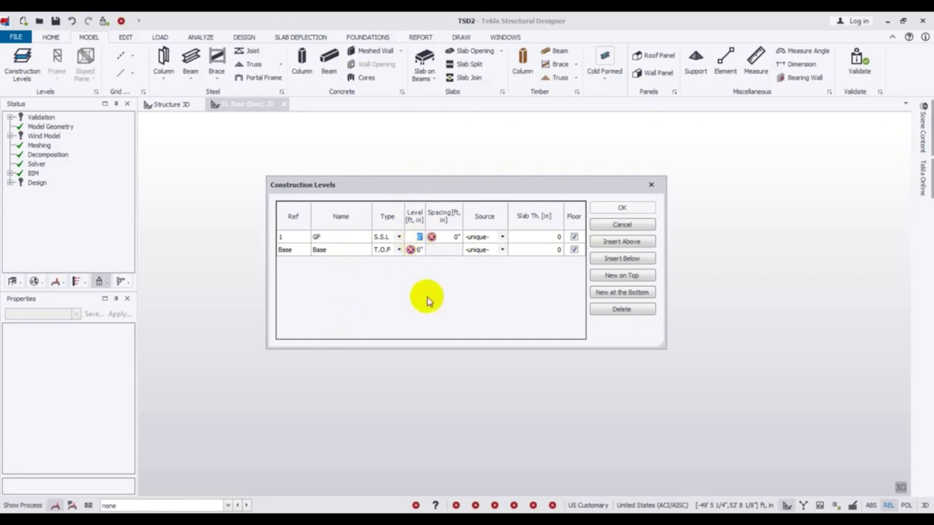
text(5' 0")
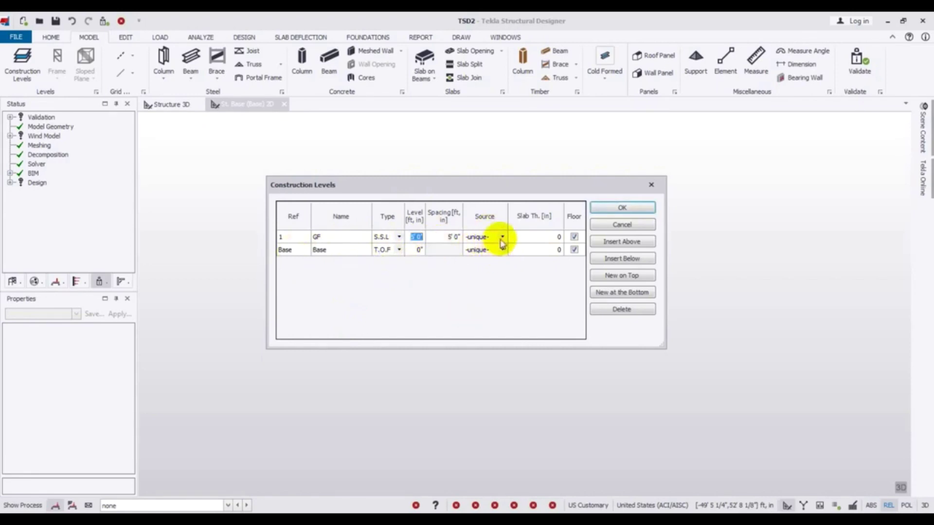
Add level 2 sourced from level 1 with 11'0" spacing, then insert level 3 above it.
click(628, 244)
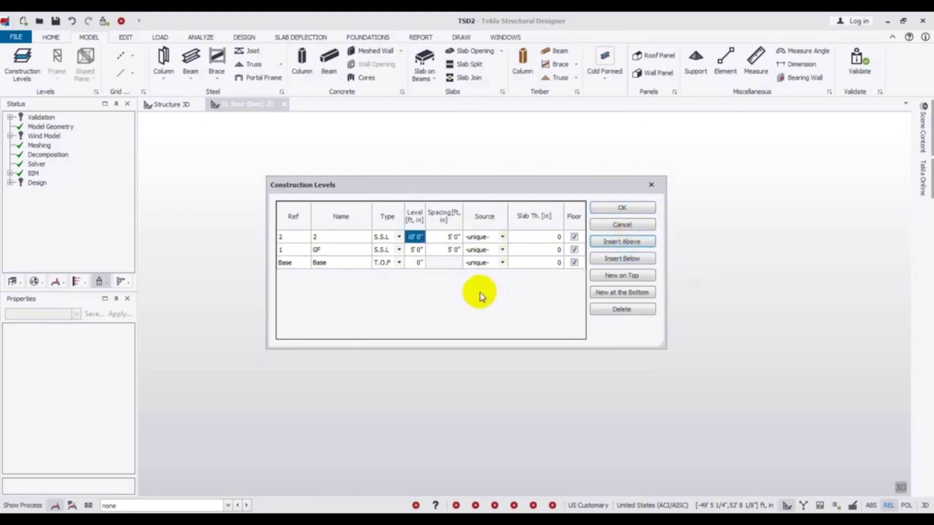
click(480, 238)
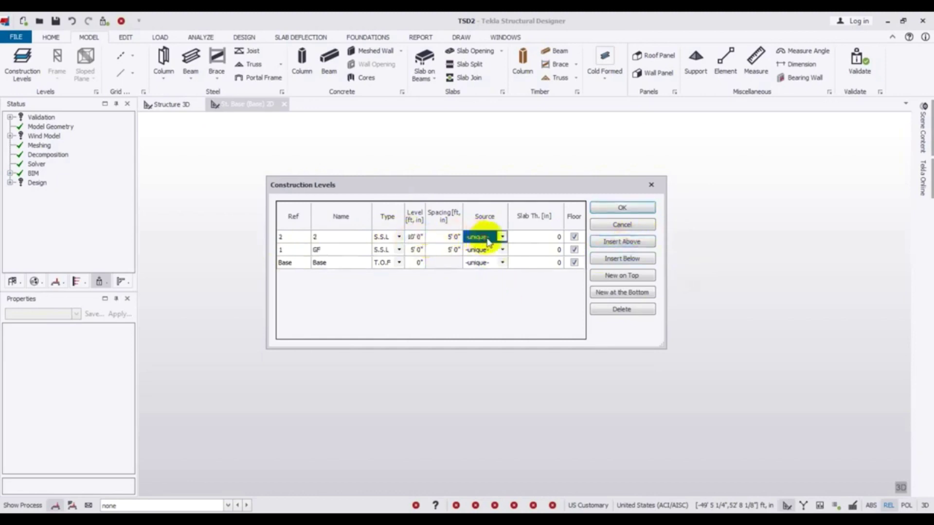
click(481, 239)
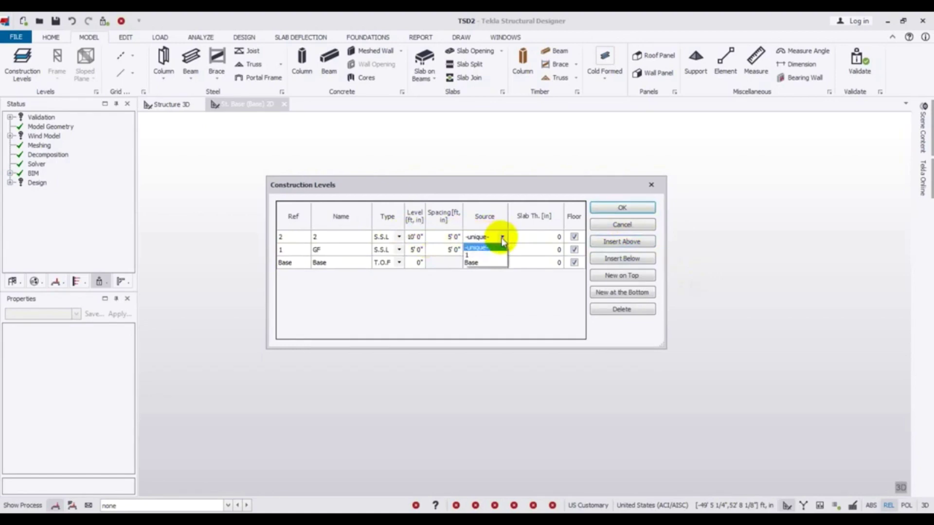
click(478, 256)
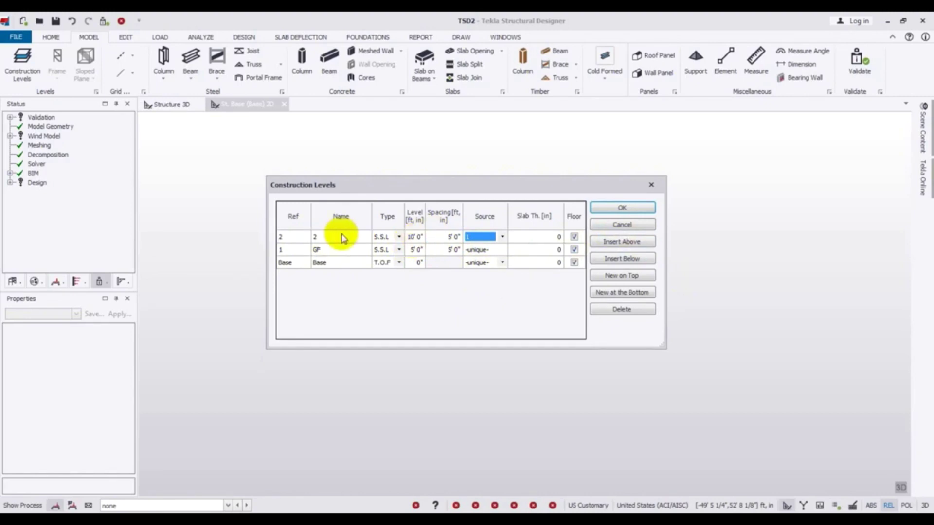
click(446, 240)
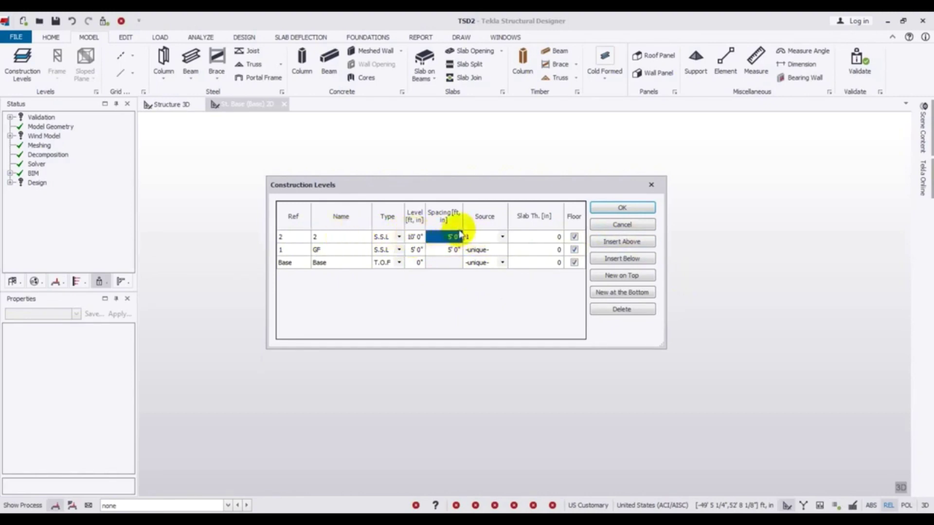
text(11)
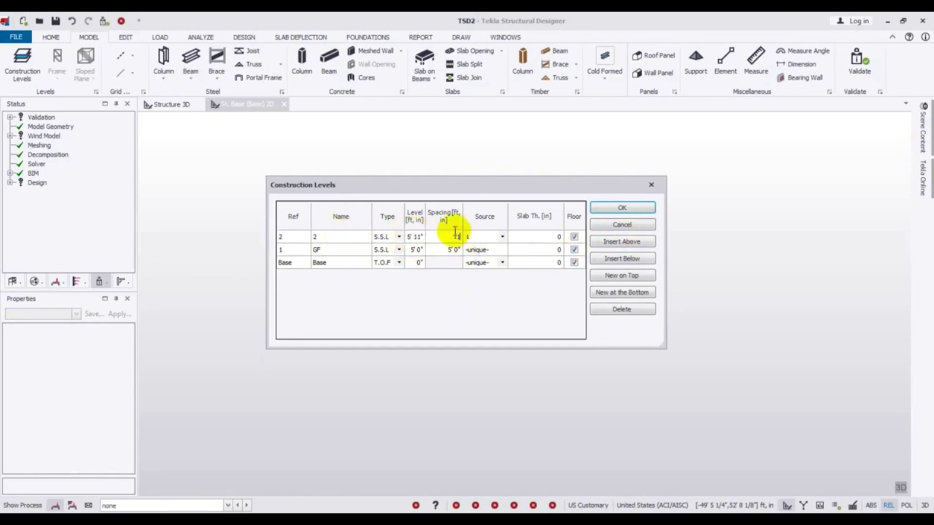
key(Return)
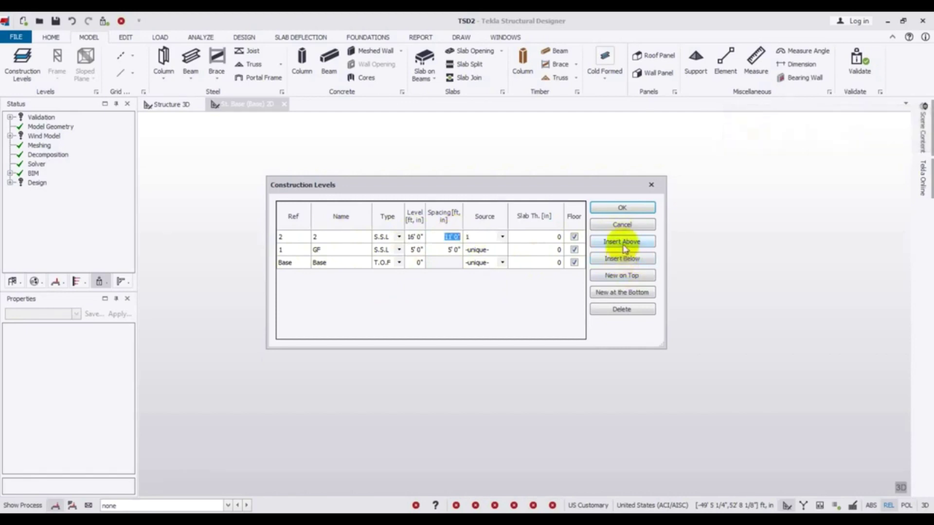
click(625, 246)
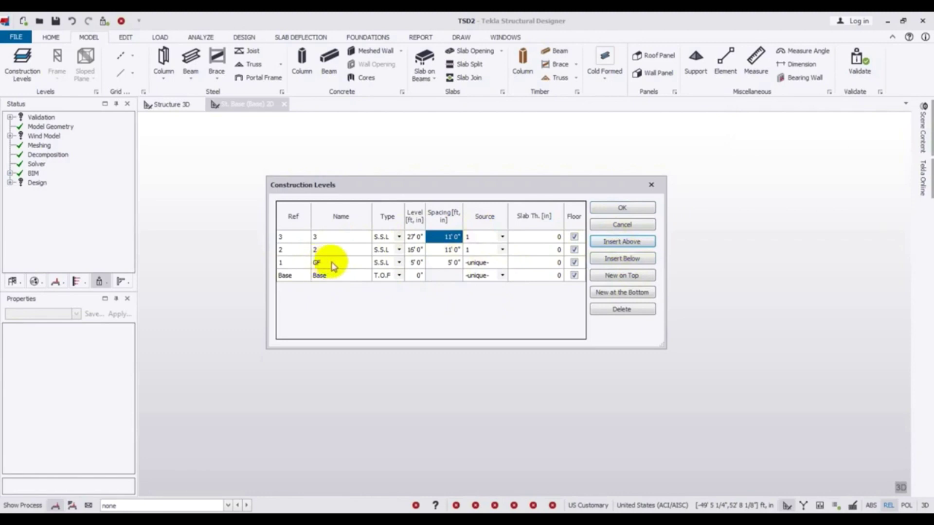
Rename level 2 to '1st floor'.
click(334, 238)
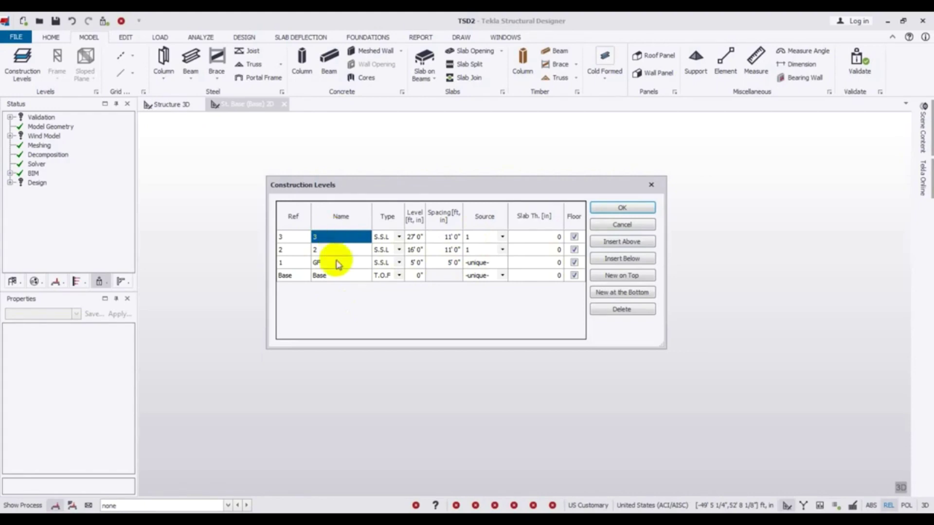
click(334, 250)
click(335, 238)
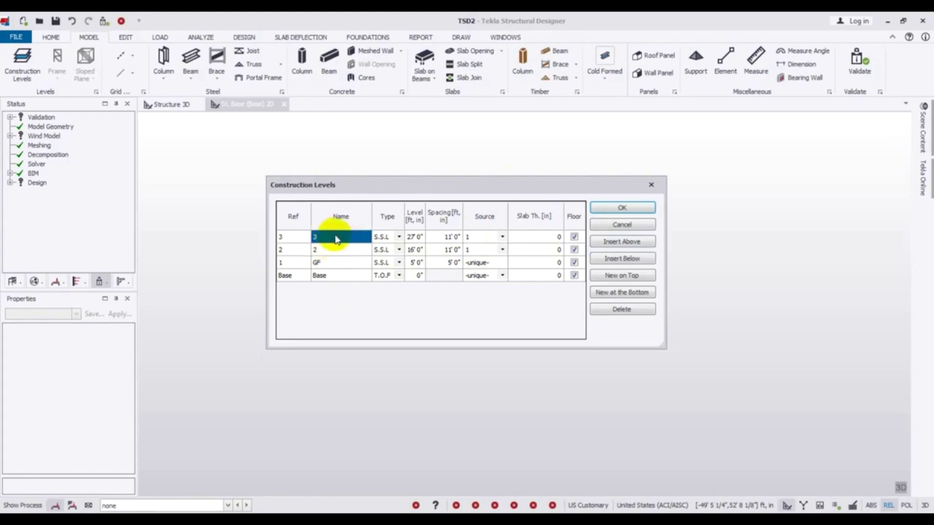
click(328, 250)
click(329, 238)
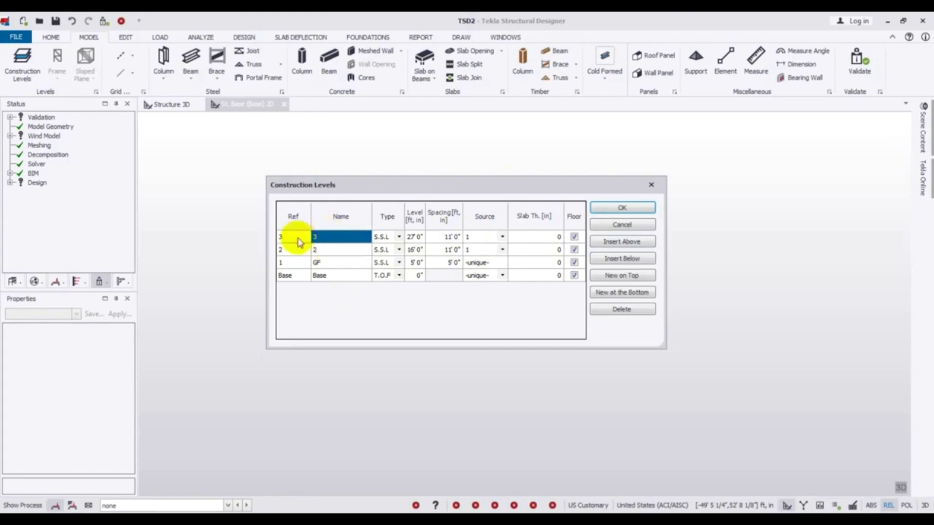
click(328, 248)
click(329, 237)
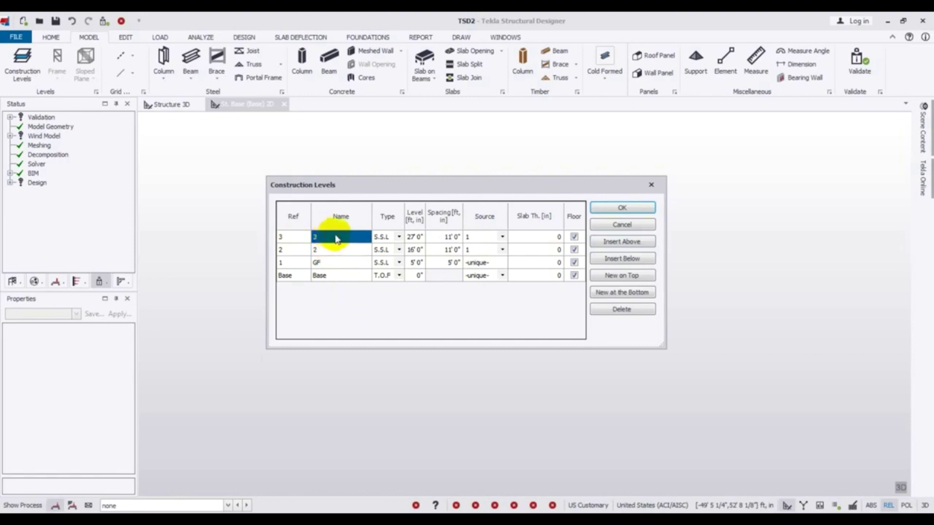
click(329, 250)
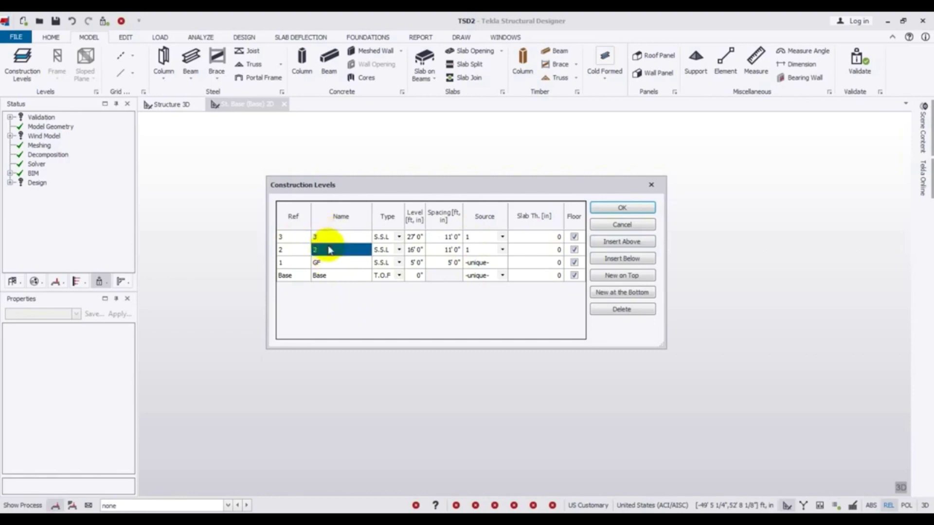
click(329, 250)
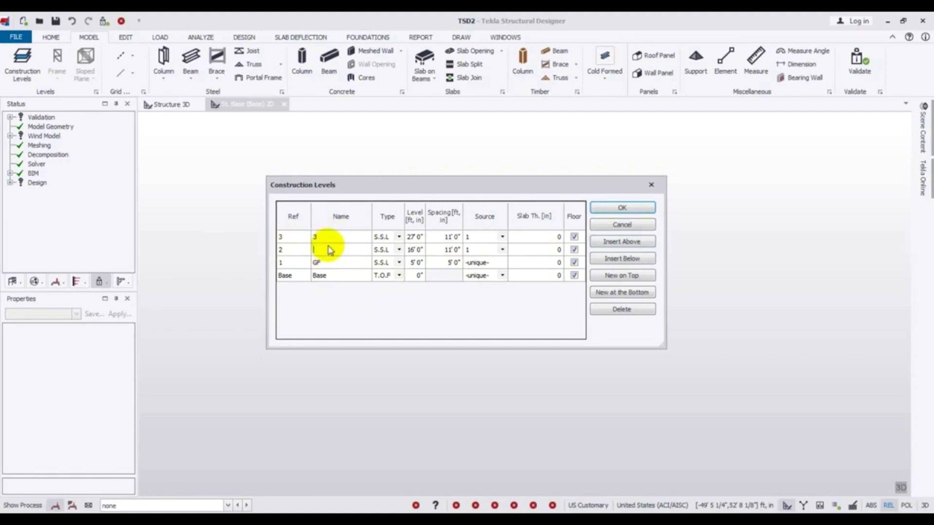
text(1)
text(st)
text( f)
text(1s)
Name level 3 '2nd floor' and close Construction Levels with Enter.
click(324, 237)
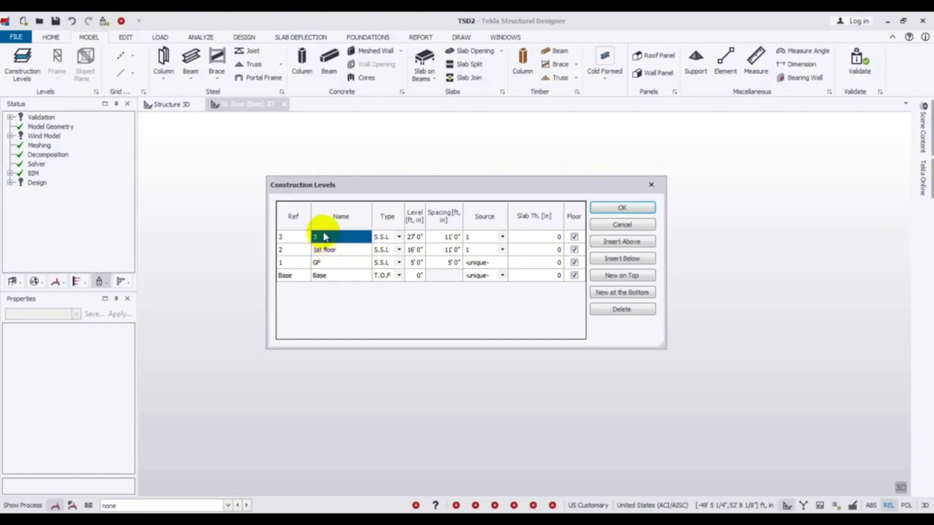
text(2nd floor)
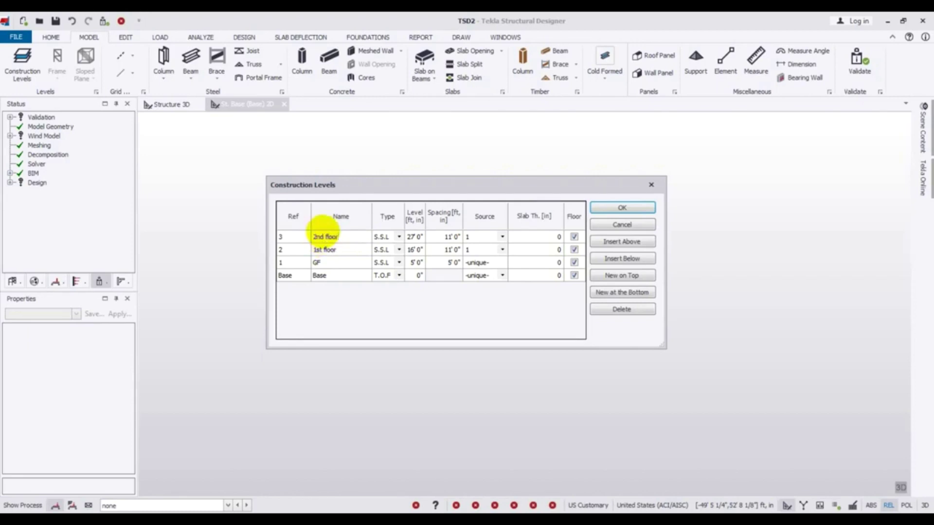
key(Return)
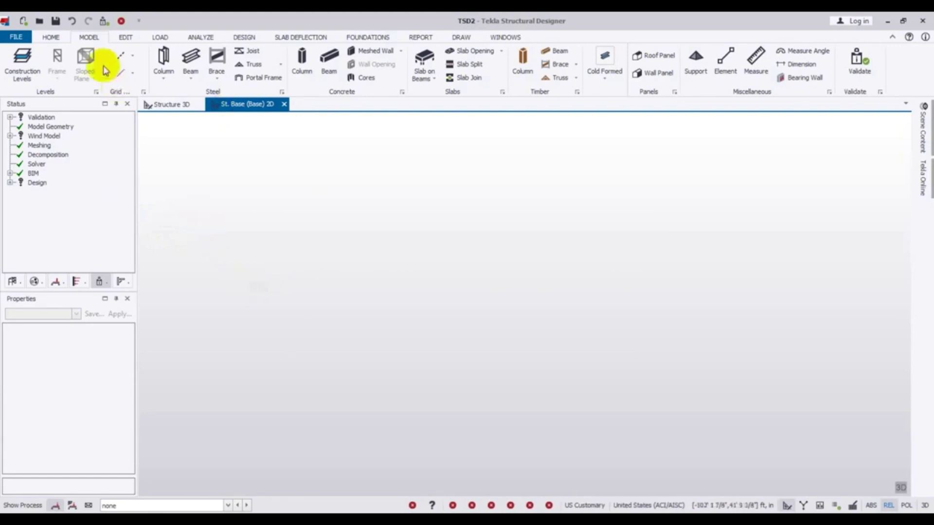
Start the Rectangular Grid Wizard at origin 0,0 with Irregular X bays, then switch to AutoCAD.
click(130, 56)
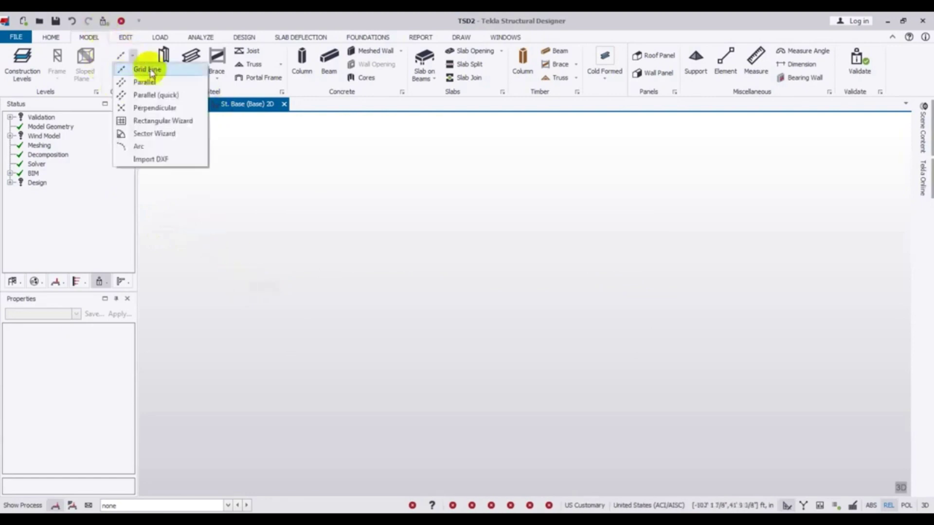
click(140, 122)
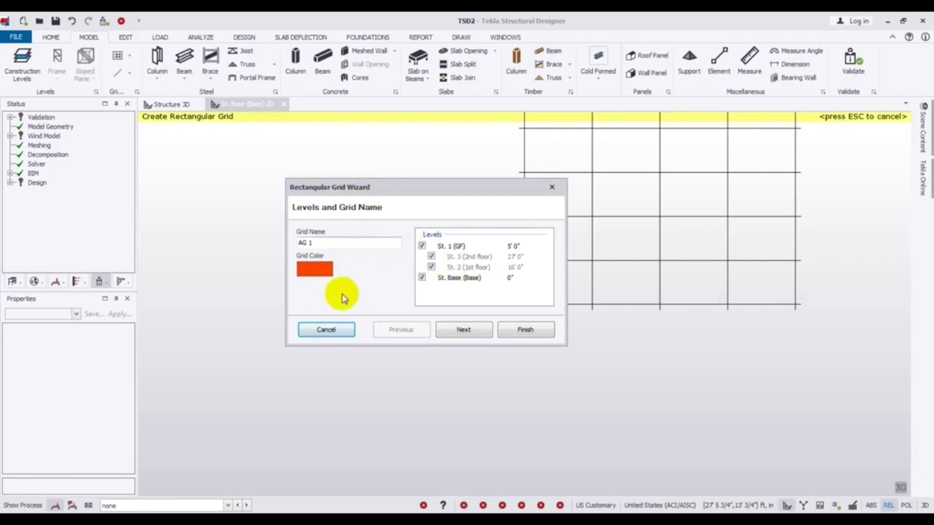
click(465, 331)
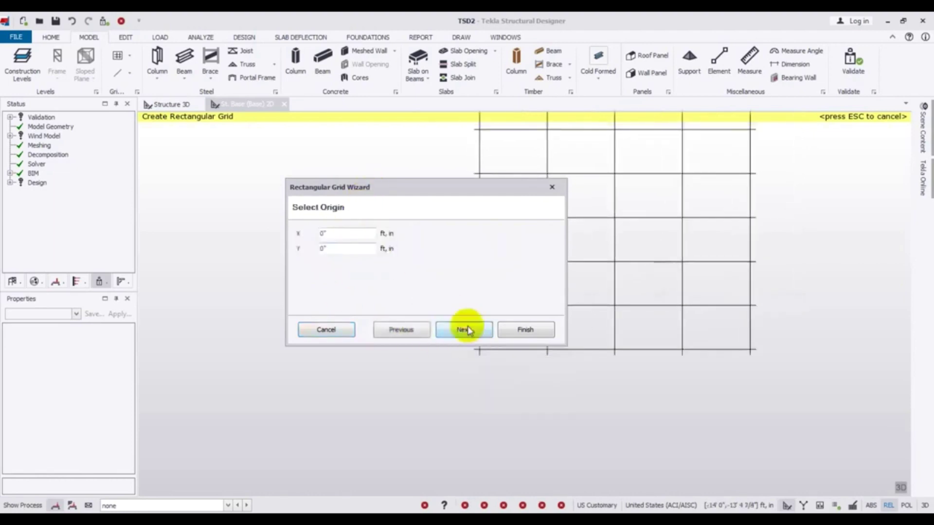
click(468, 330)
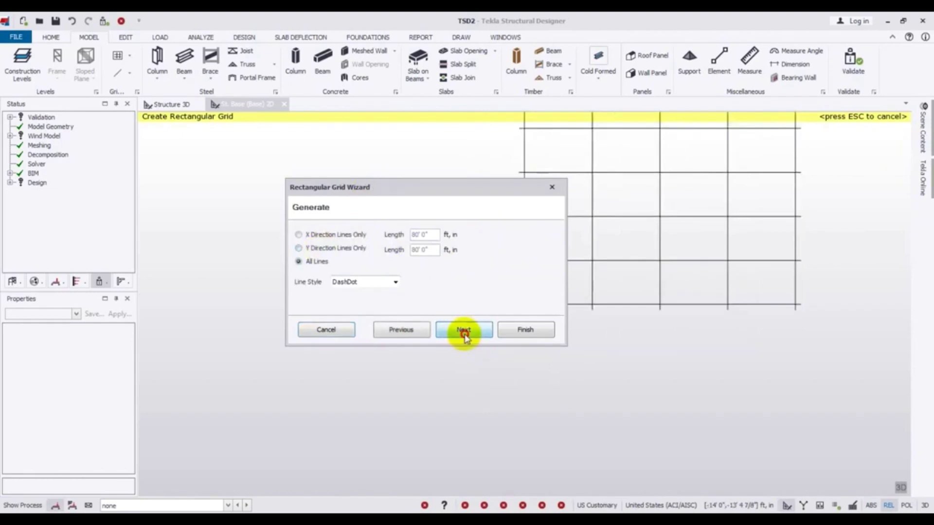
click(464, 333)
click(325, 253)
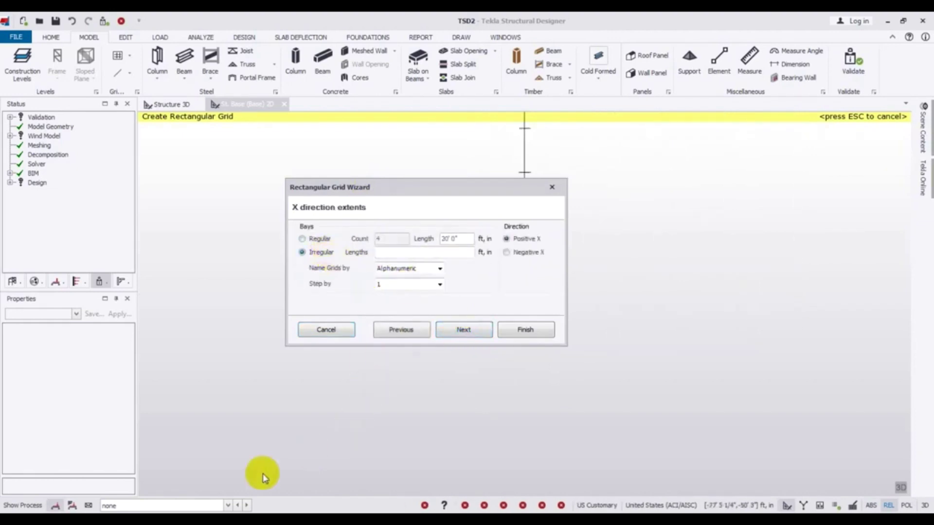
click(197, 520)
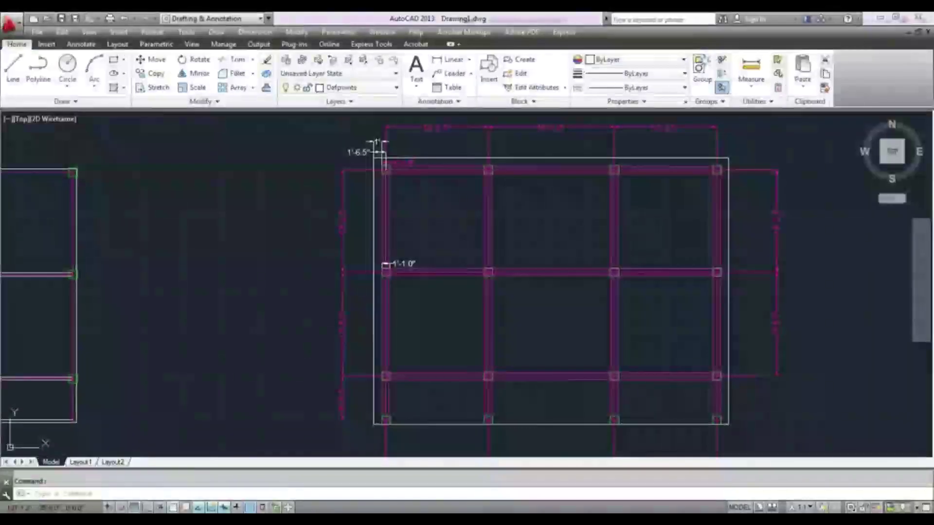
Read the 13'-2.5", 16'-3.0", 13'-2.5" bays and 1'-6.5" edge offset on the AutoCAD plan.
middle_drag(482, 204, 411, 287)
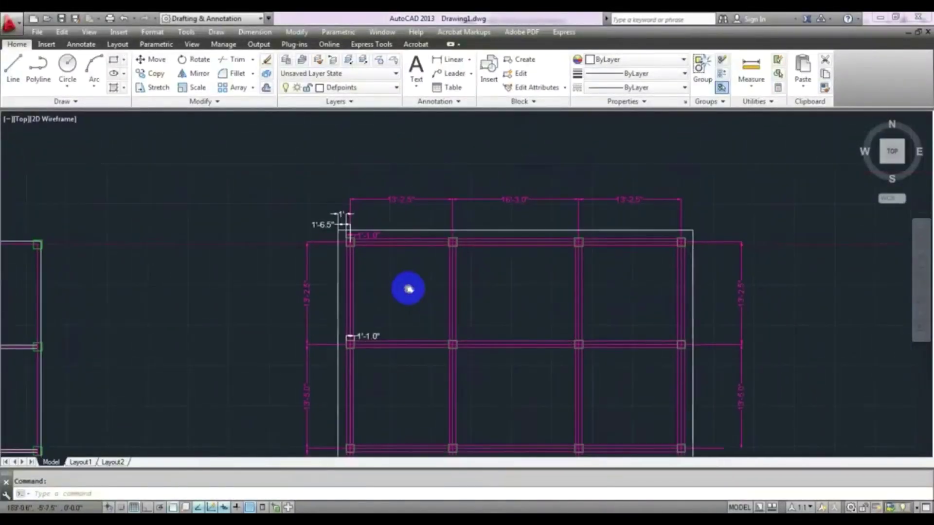
scroll(400, 177, up, 5)
mouse_move(407, 235)
middle_down()
mouse_move(366, 190)
mouse_move(352, 205)
mouse_move(322, 186)
middle_up()
scroll(322, 185, down, 3)
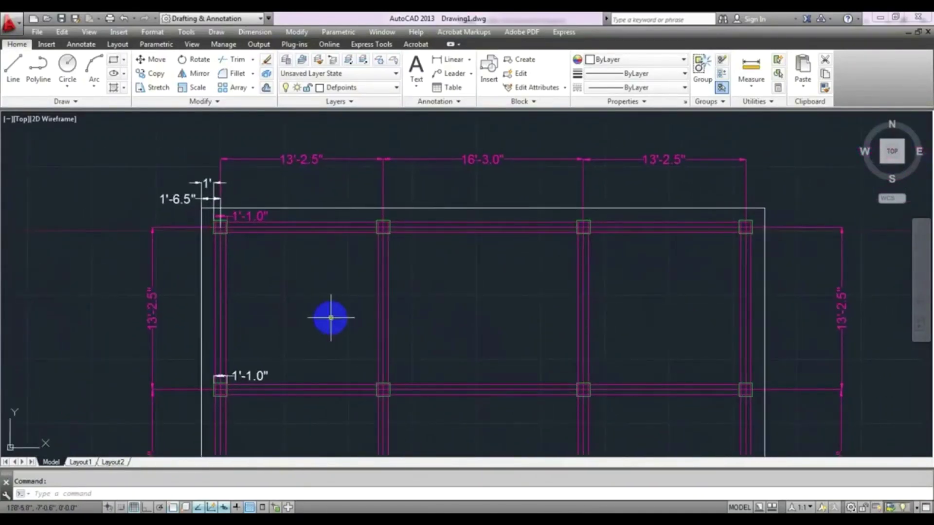
scroll(331, 318, up, 4)
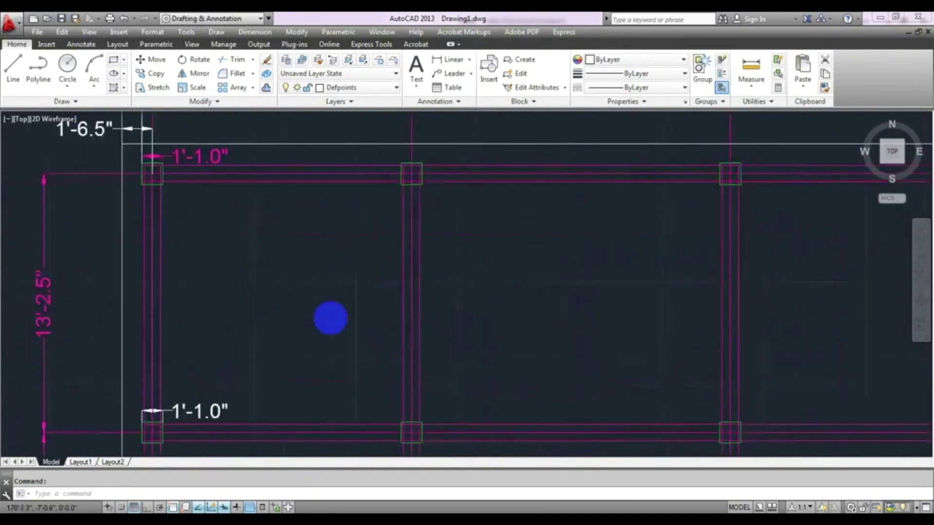
scroll(317, 335, down, 4)
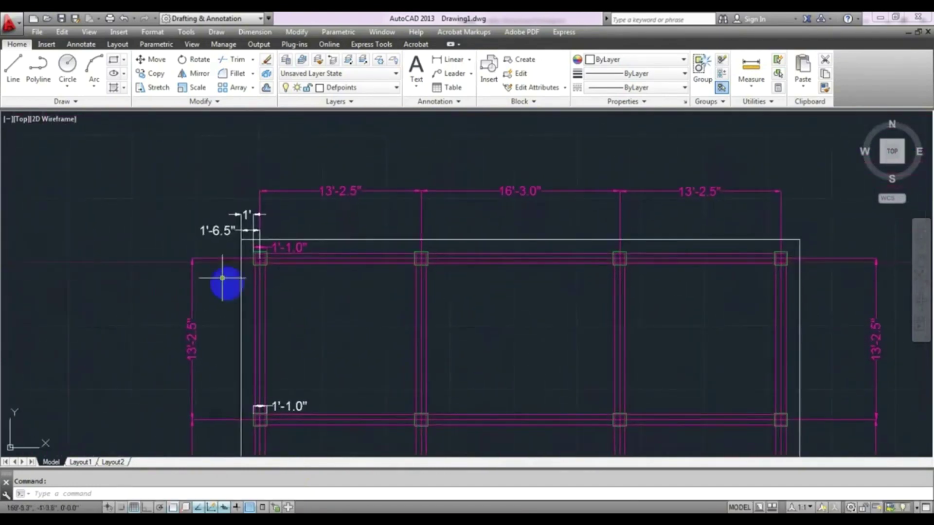
scroll(323, 246, up, 5)
scroll(298, 288, up, 2)
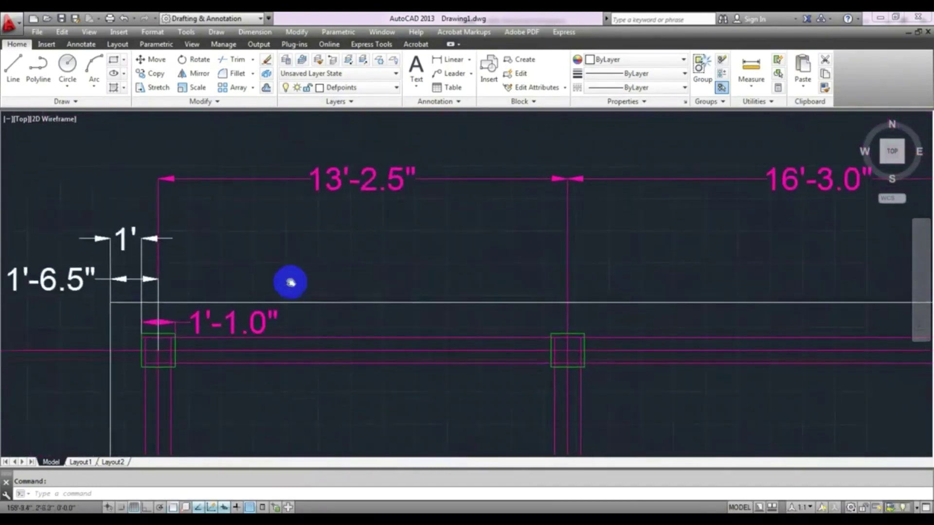
scroll(293, 256, down, 2)
scroll(302, 253, down, 2)
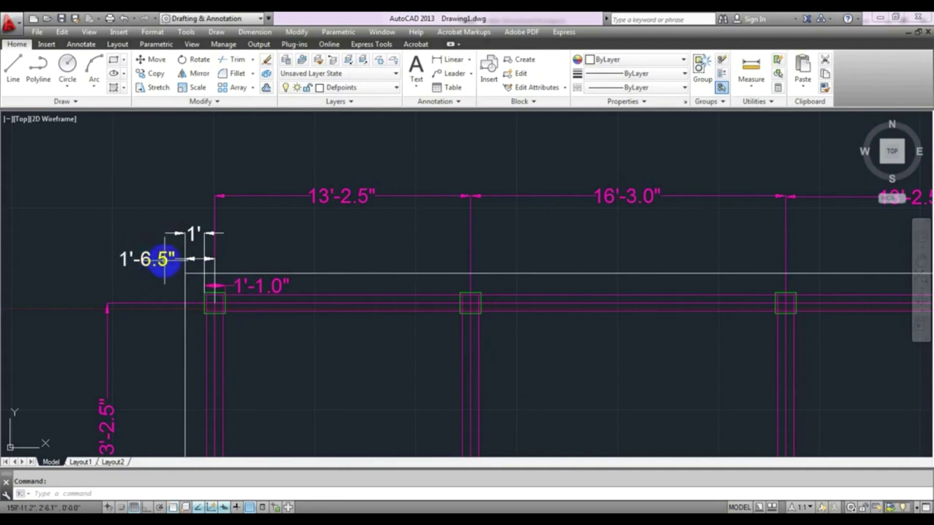
click(212, 475)
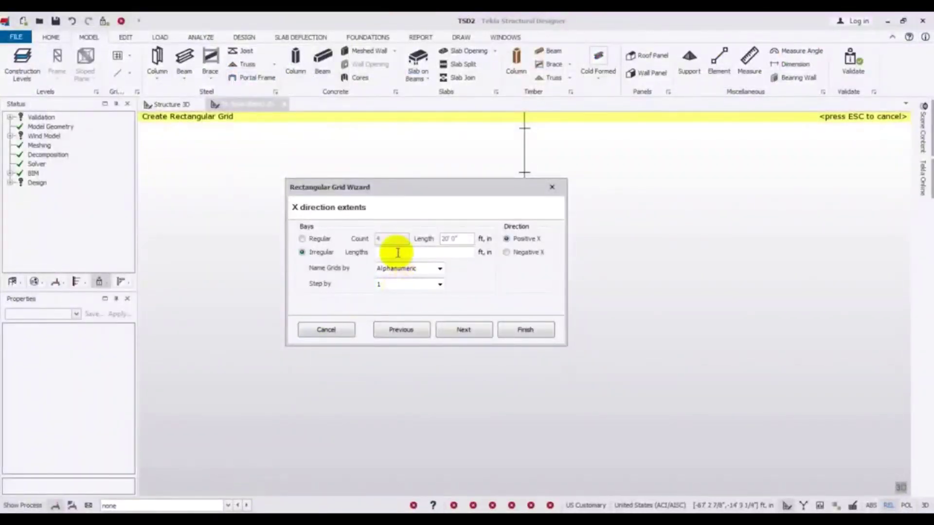
Enter 1'13/2 as the first X-direction irregular bay length in the Grid Wizard.
click(398, 252)
text(1)
text(1)
text(13)
text(/2,)
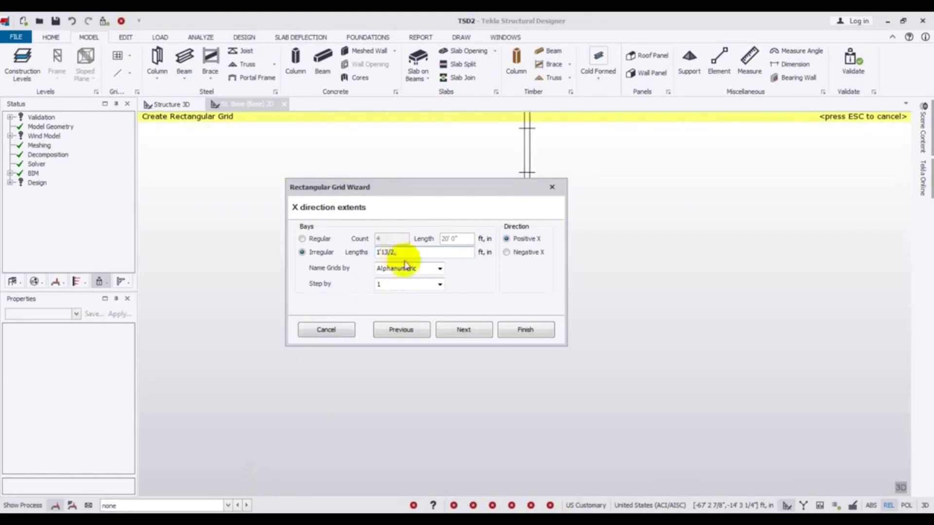
drag(408, 191, 384, 257)
text(,,)
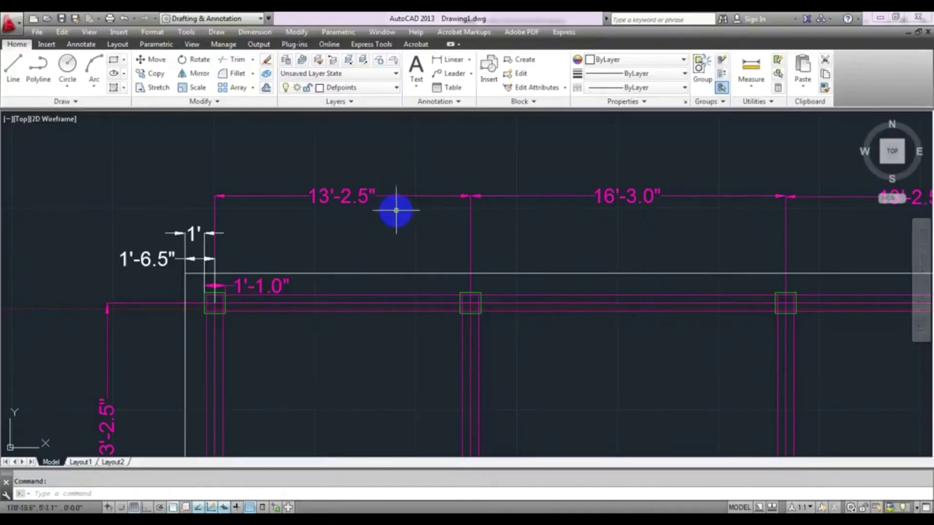
scroll(397, 212, down, 2)
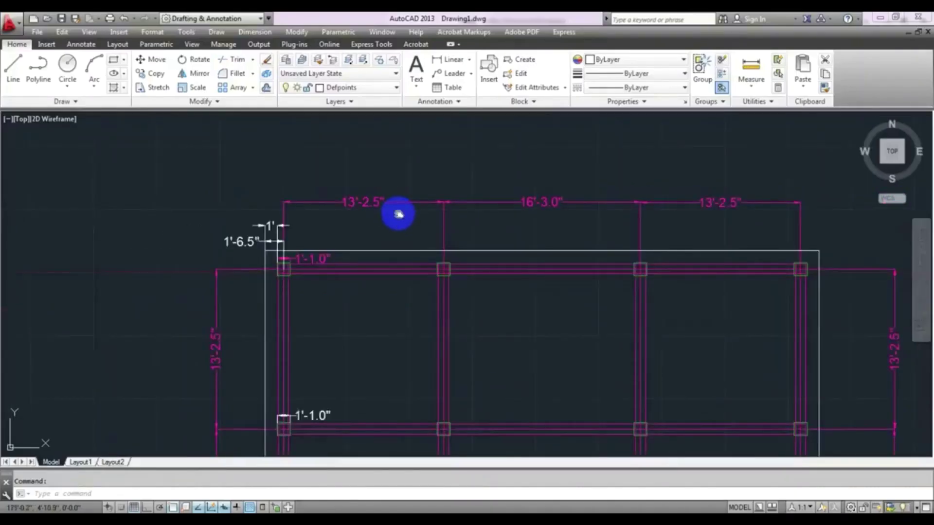
Pan the AutoCAD plan to reread the top bays: 13'-2.5", 16'-3.0", 13'-2.5".
middle_drag(396, 208, 243, 246)
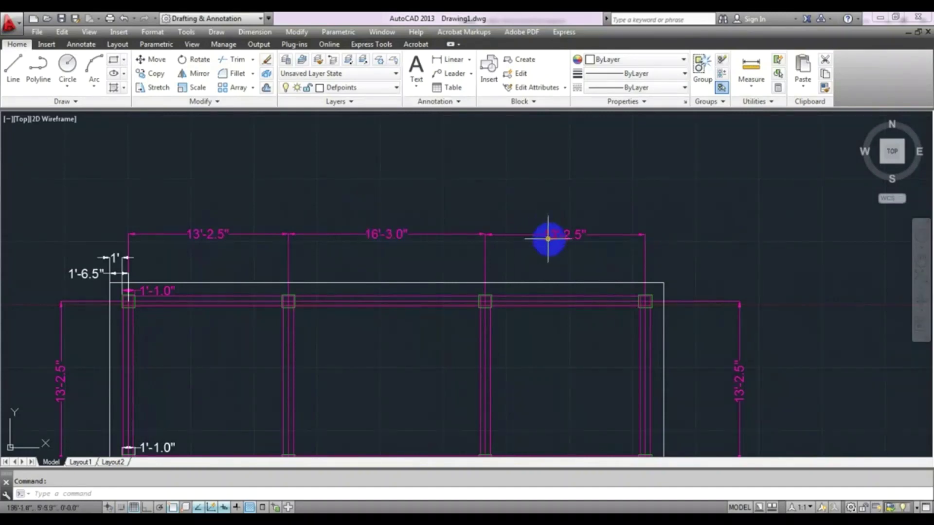
middle_drag(548, 235, 553, 243)
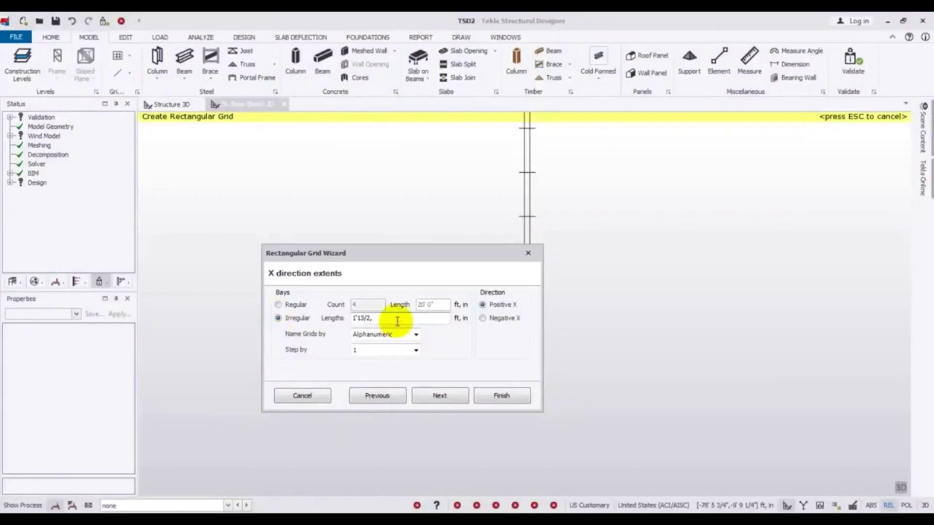
Complete the X bay lengths as 1'13/2, 13'5/2, 13'3, 13'5/2, 1'13/2.
text(13)
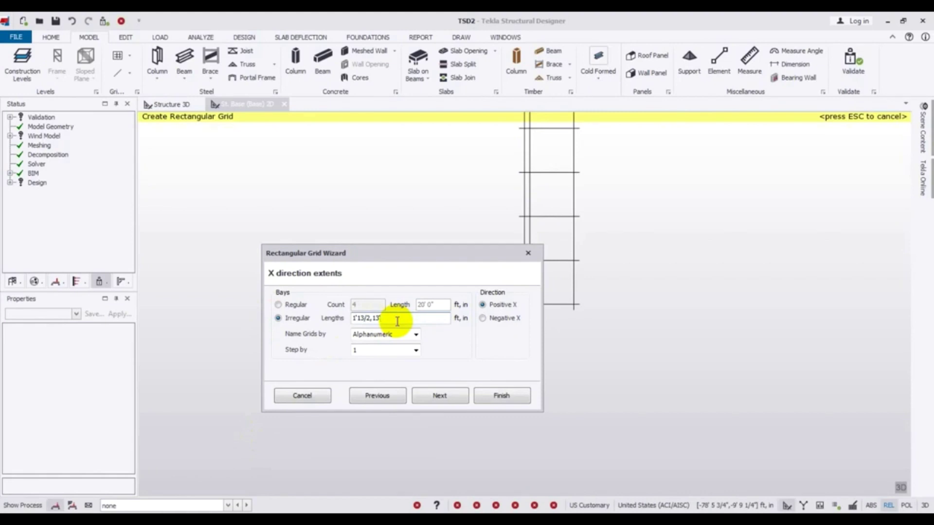
text('5)
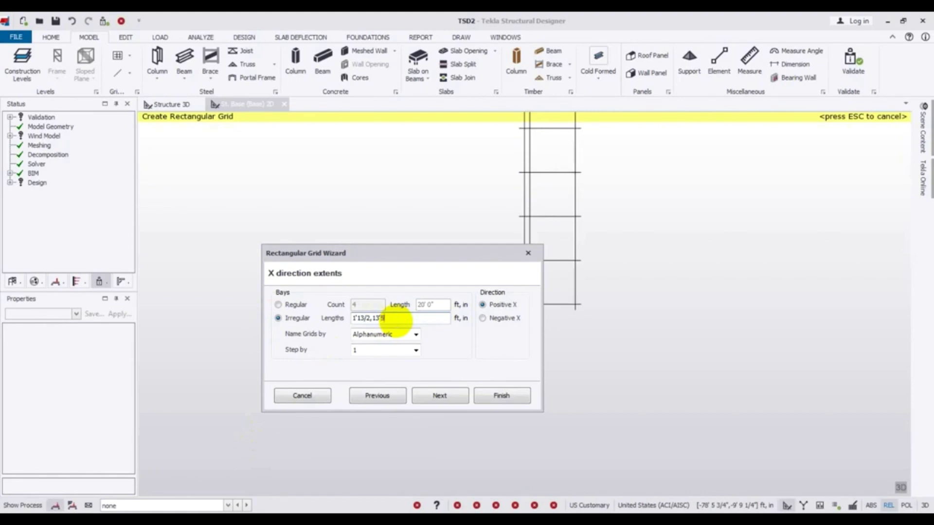
text(/2)
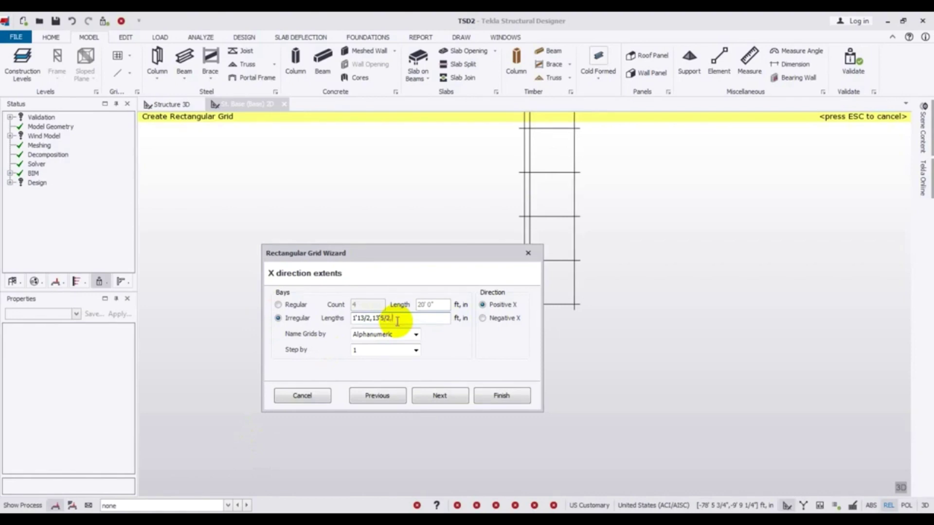
text(, 1)
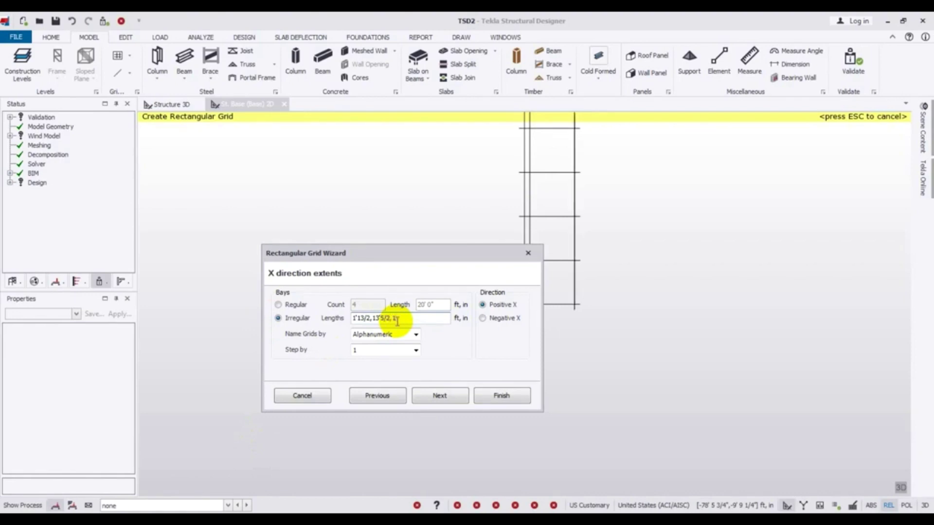
text(5/2, 13)
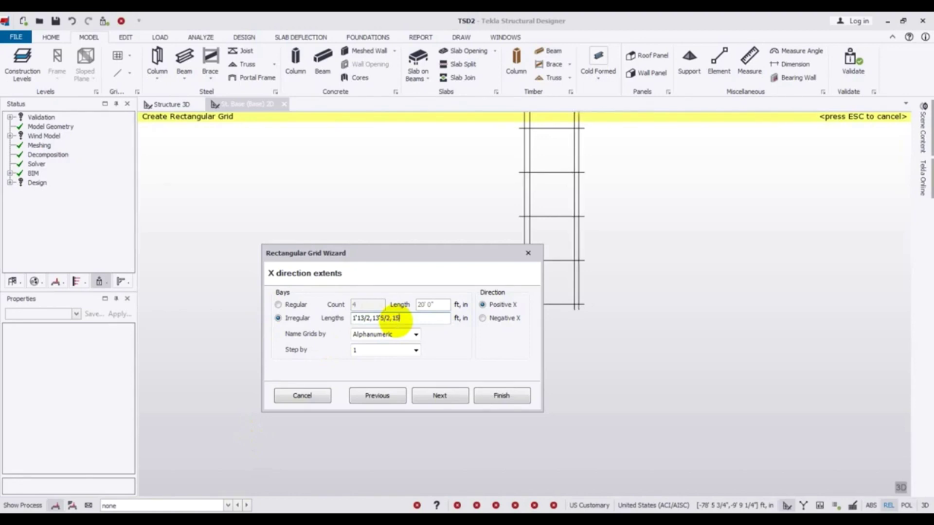
text(')
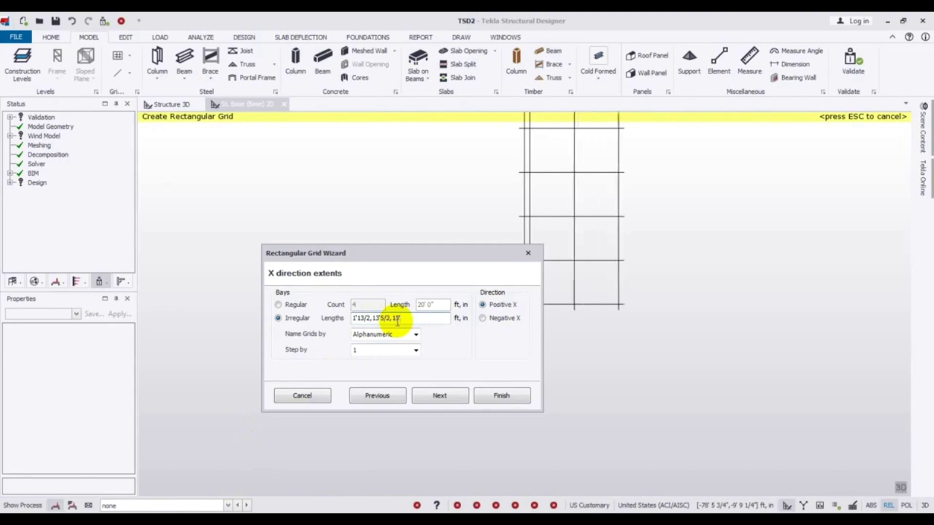
text(3)
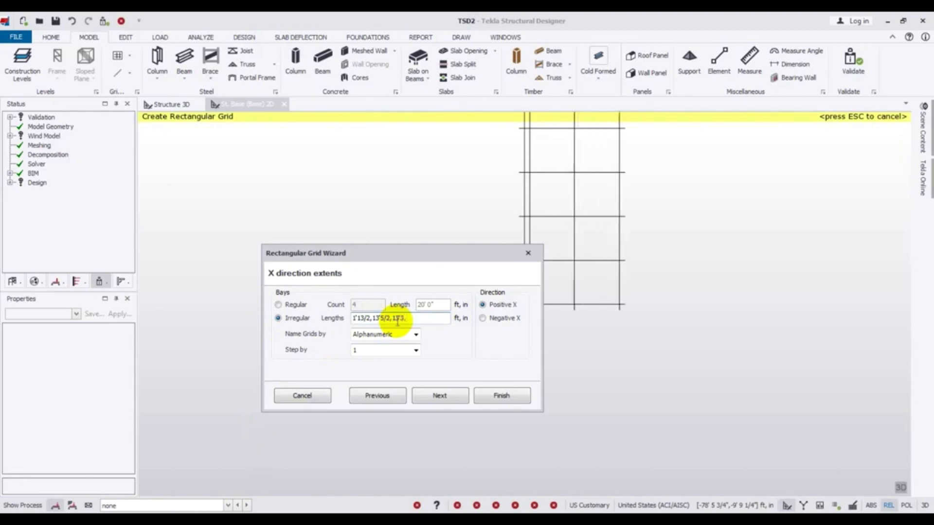
text(, 1)
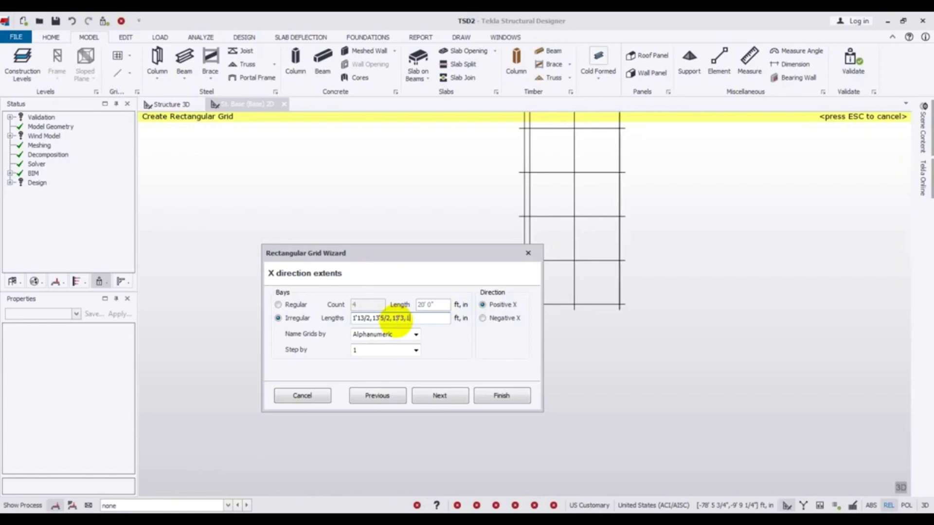
text(3)
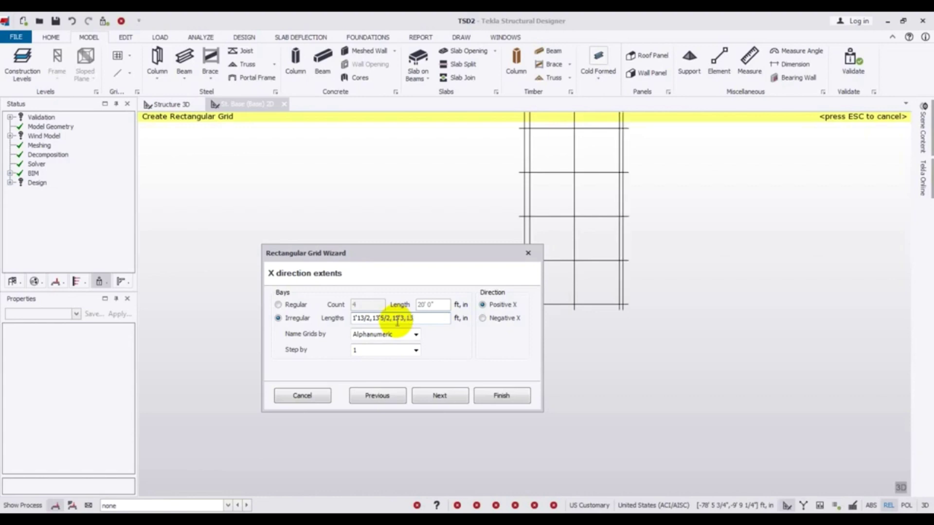
text(')
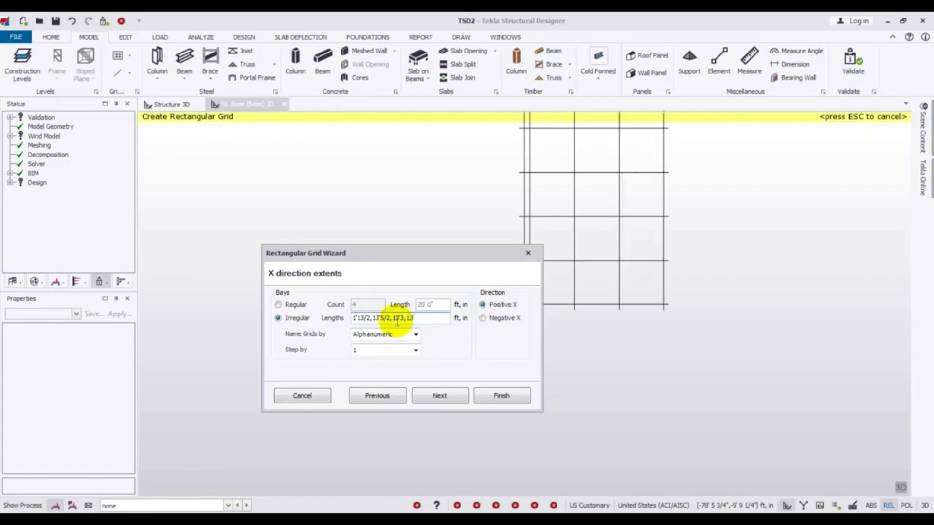
text(5)
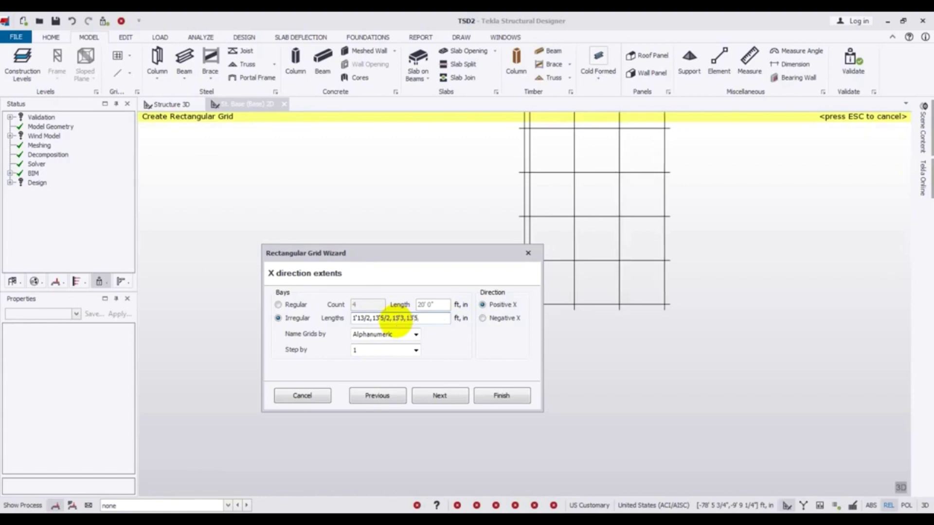
text(/2)
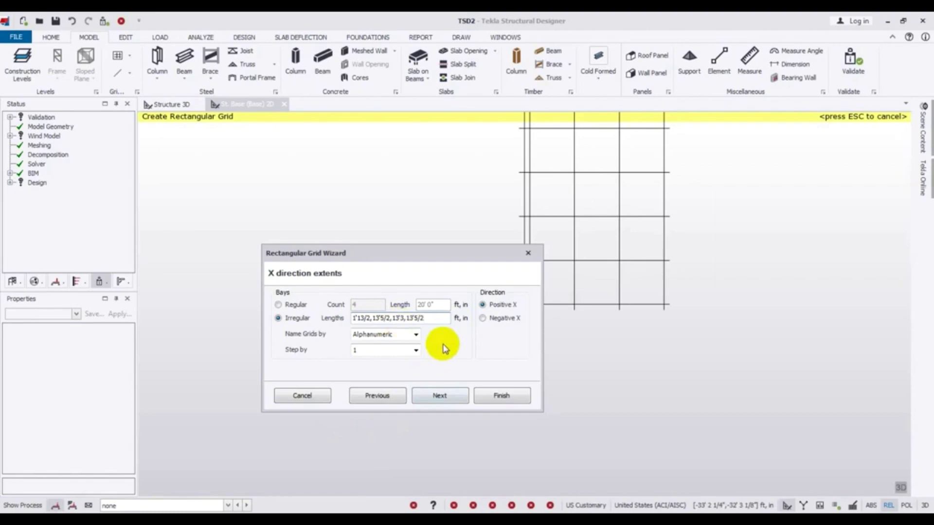
text(, 1)
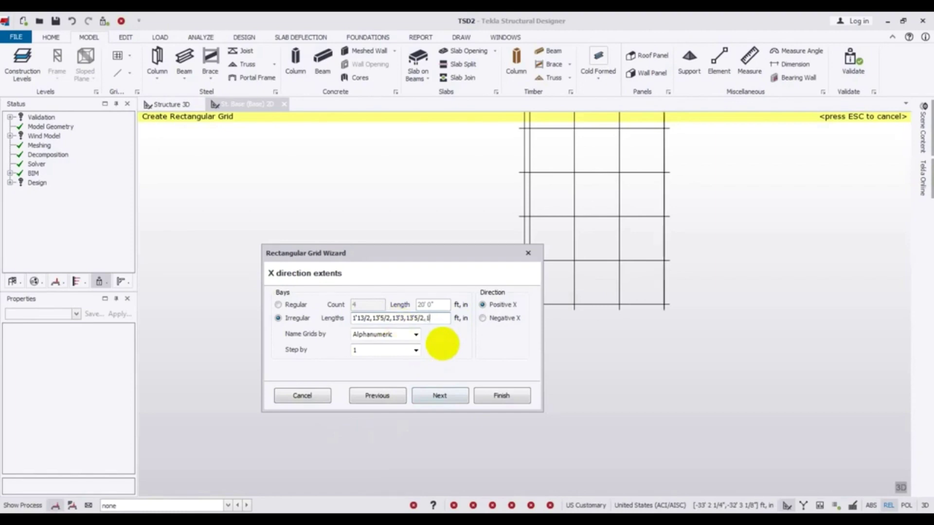
key(BackSpace)
text(1)
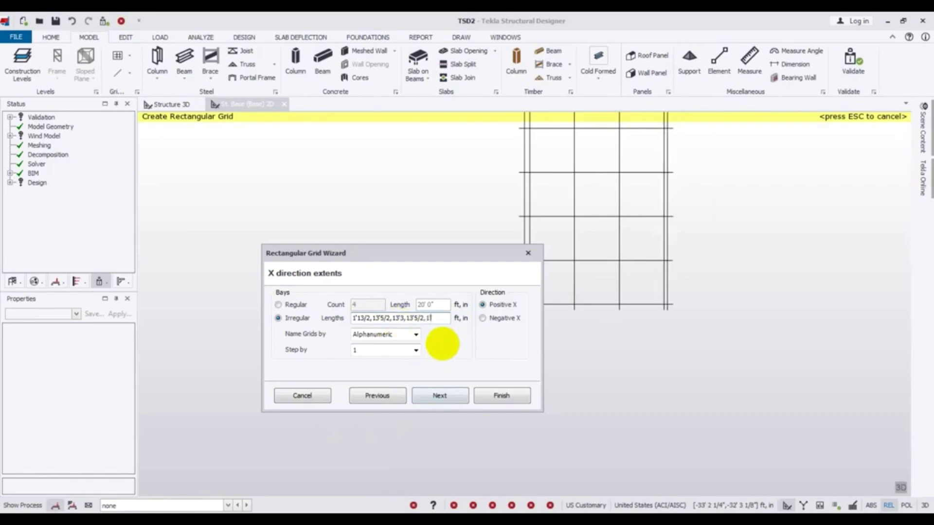
text('13)
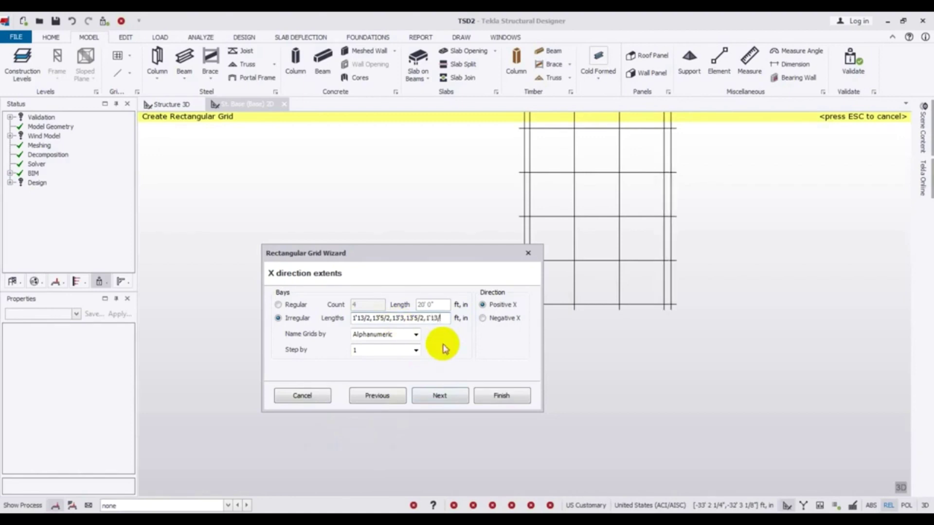
text(/2)
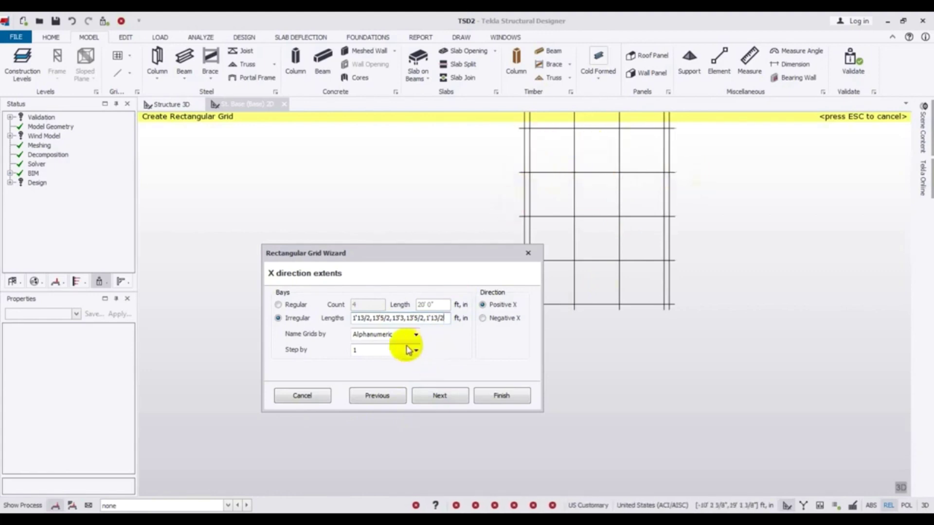
Move to the Y direction extents page and switch it to Irregular lengths.
click(444, 396)
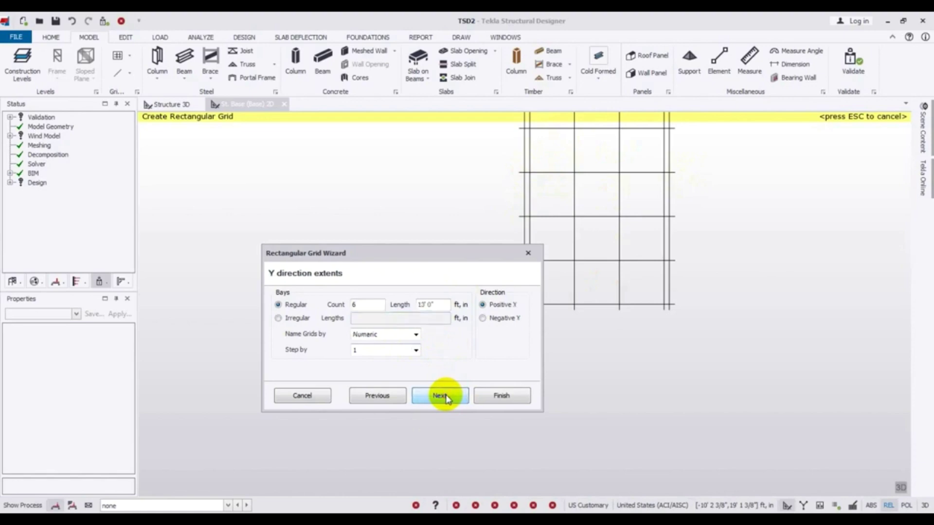
click(294, 322)
click(373, 318)
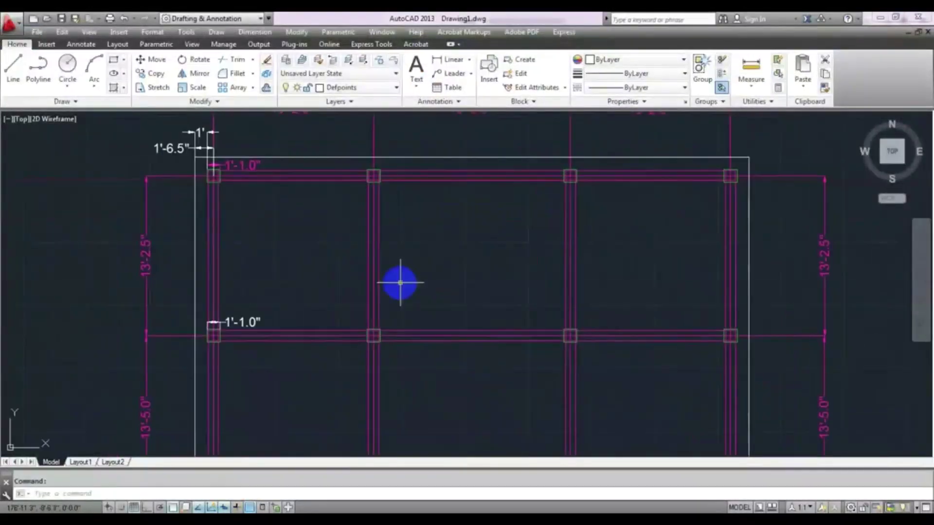
scroll(400, 282, down, 3)
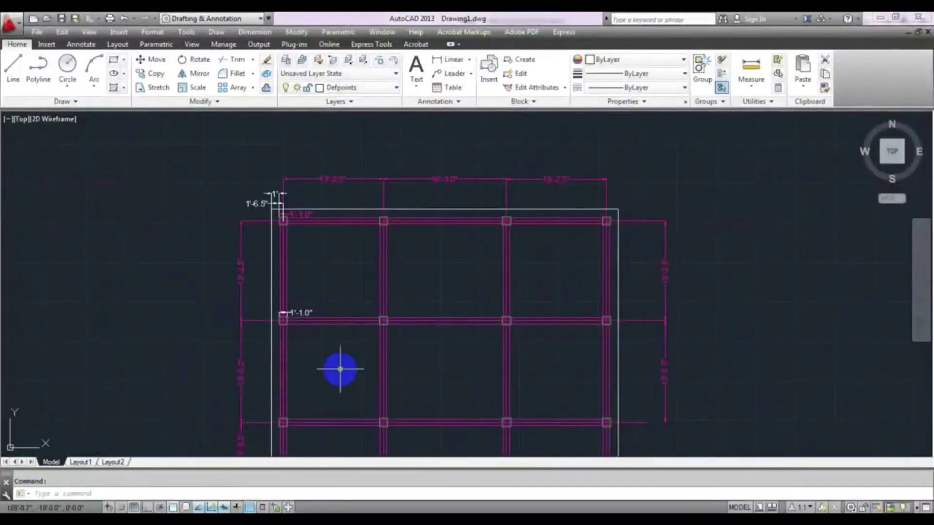
Zoom and pan AutoCAD to read the left-side bays 1'-1.0", 13'-5.0", 13'-2.5".
scroll(358, 317, up, 2)
scroll(358, 350, up, 3)
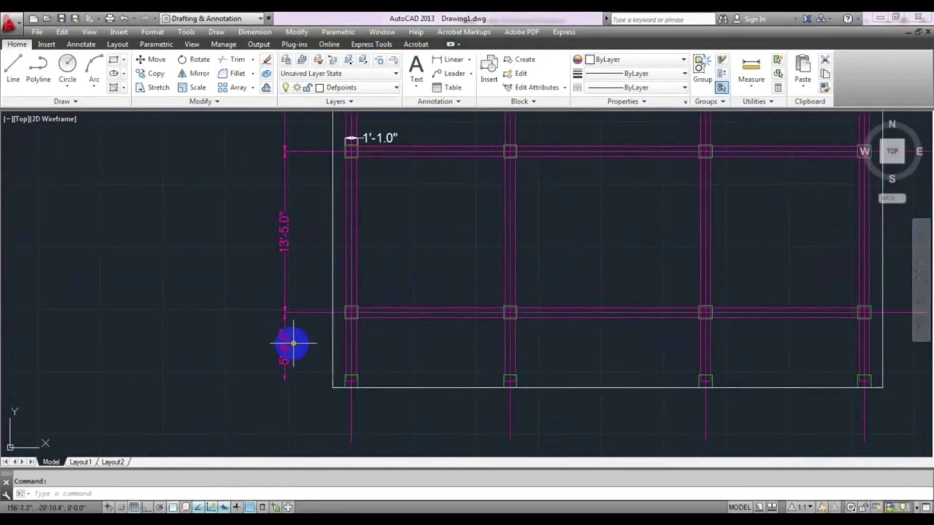
middle_drag(302, 263, 267, 403)
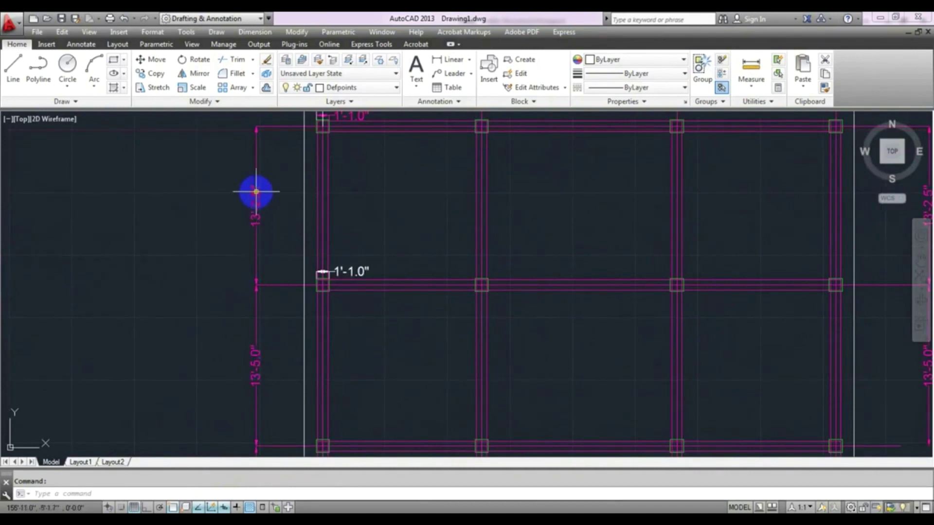
mouse_move(288, 446)
middle_down()
mouse_move(303, 355)
mouse_move(295, 362)
middle_up()
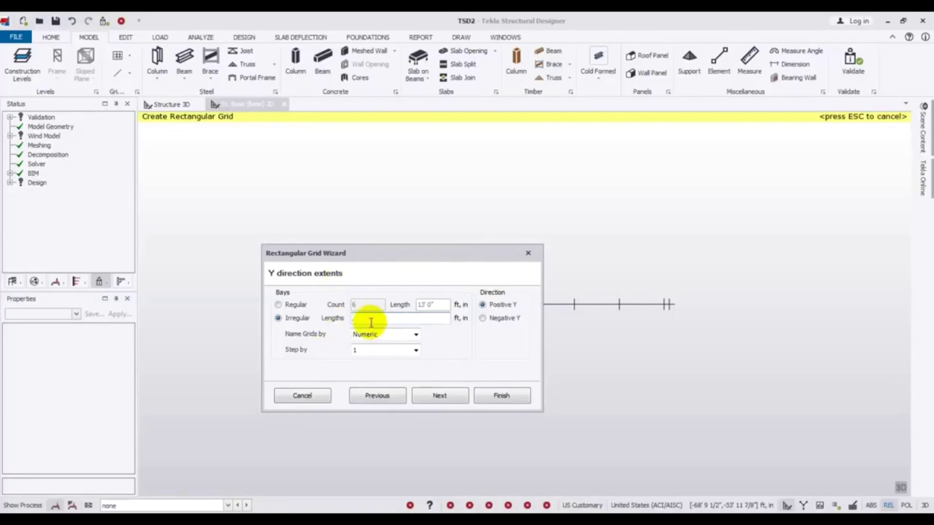
Enter 5'17/2 and 13' as the opening Y bay lengths.
text(5')
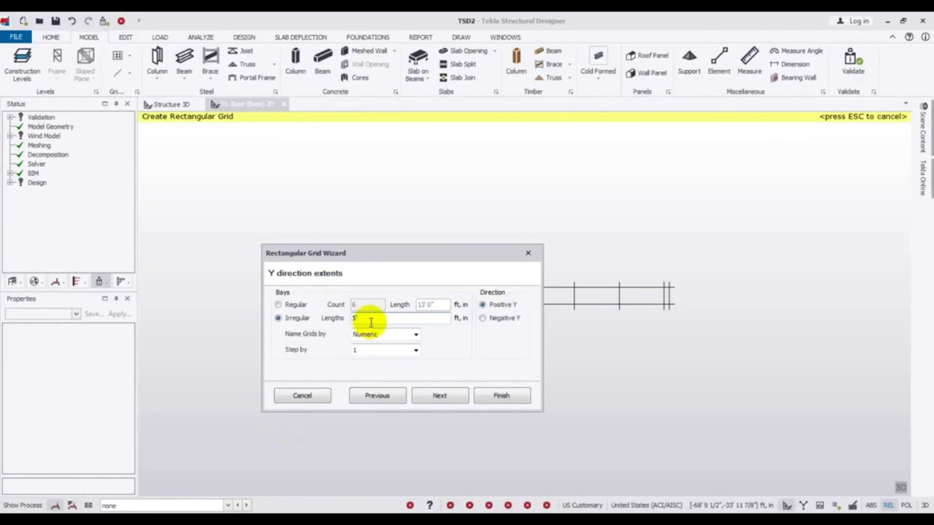
text(17)
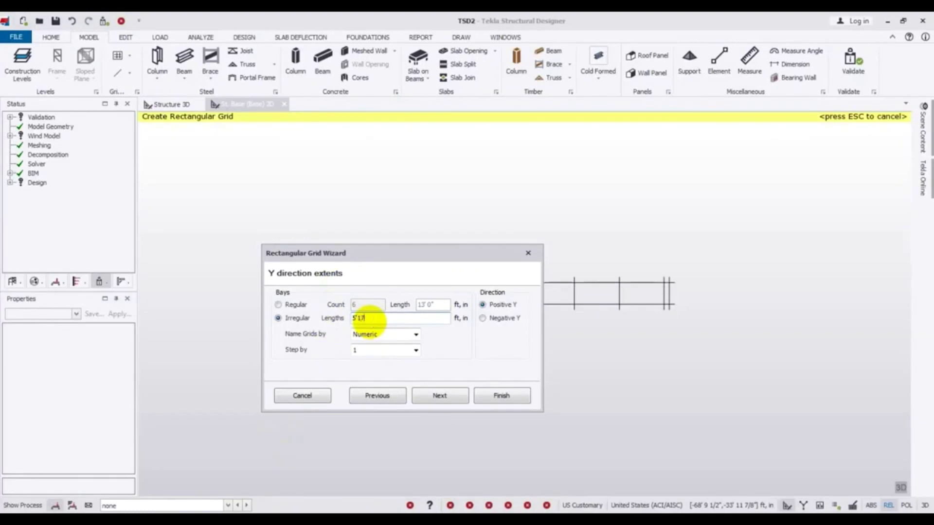
text(/2)
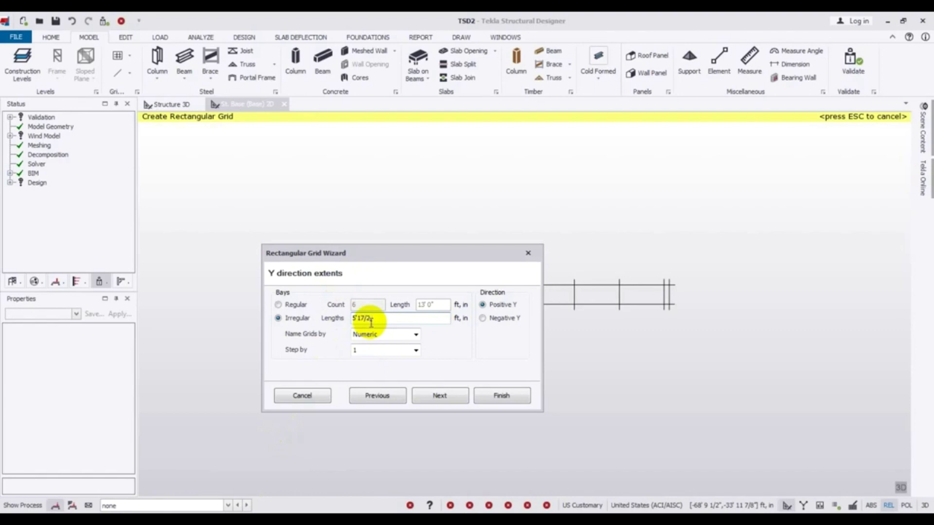
text(, 13)
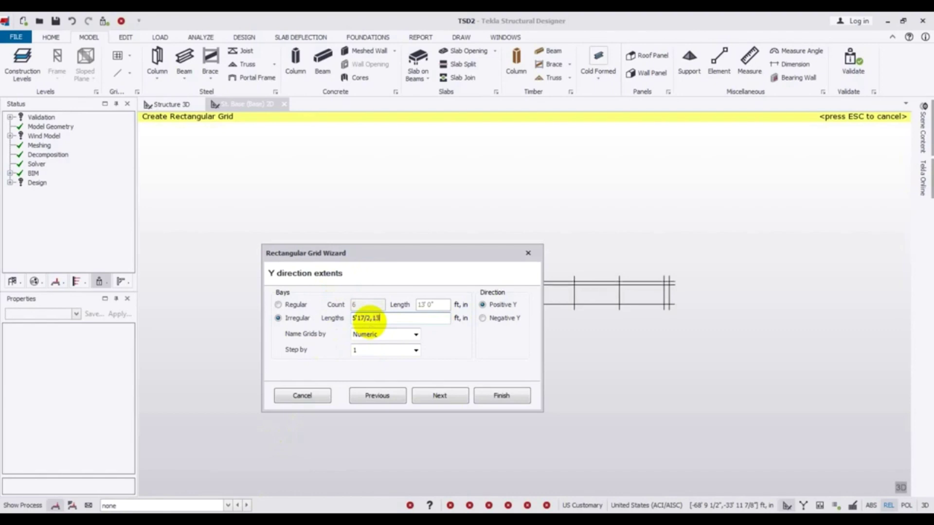
text(')
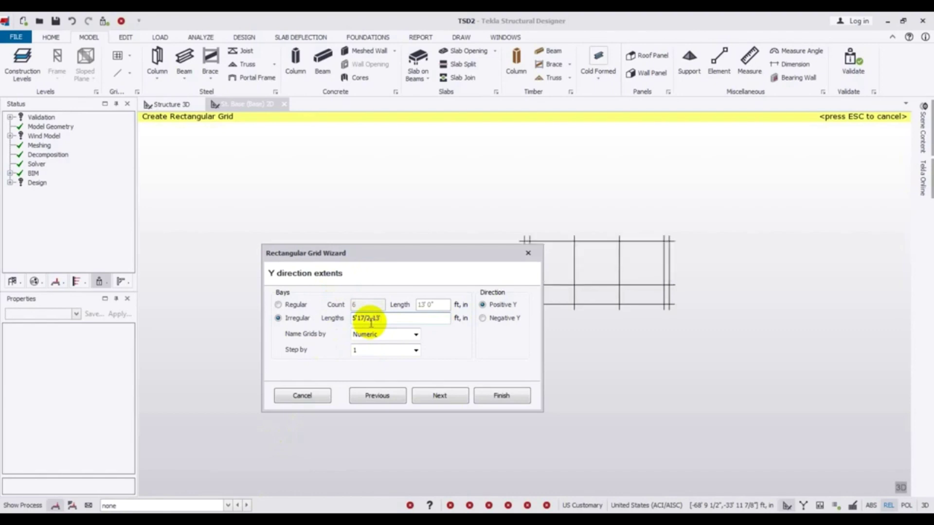
text(6)
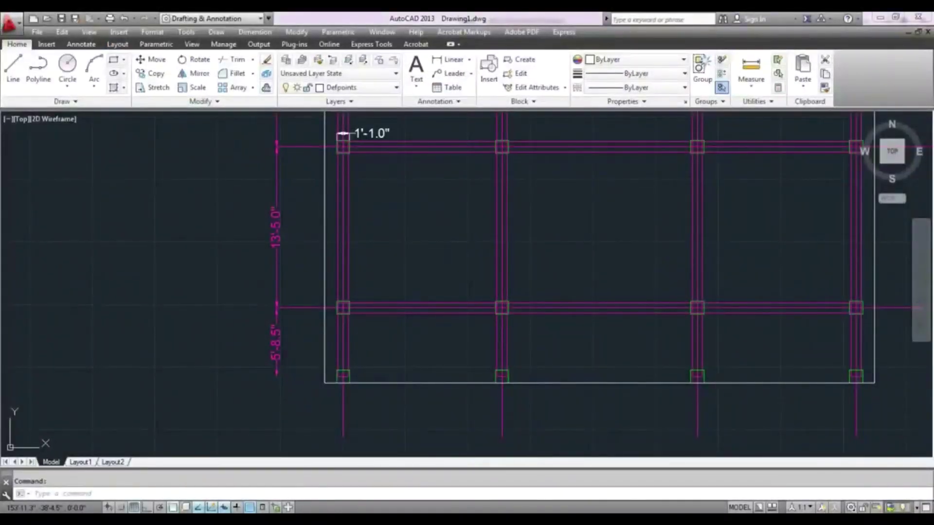
mouse_move(258, 246)
middle_down()
mouse_move(256, 310)
mouse_move(229, 362)
middle_up()
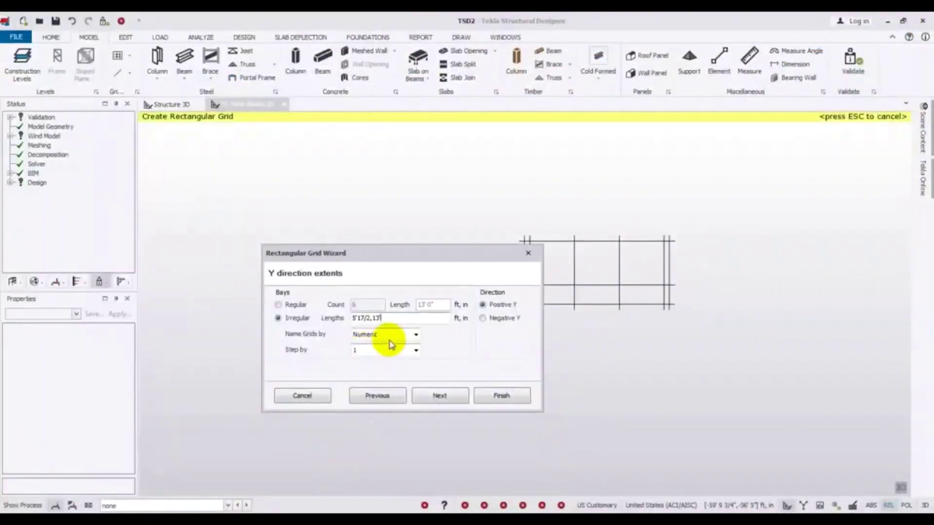
Append 13'5, 13'5/2, 1'13/2 to the Y lengths and finish, creating grid lines AB–EF and 1–5.
text(5, )
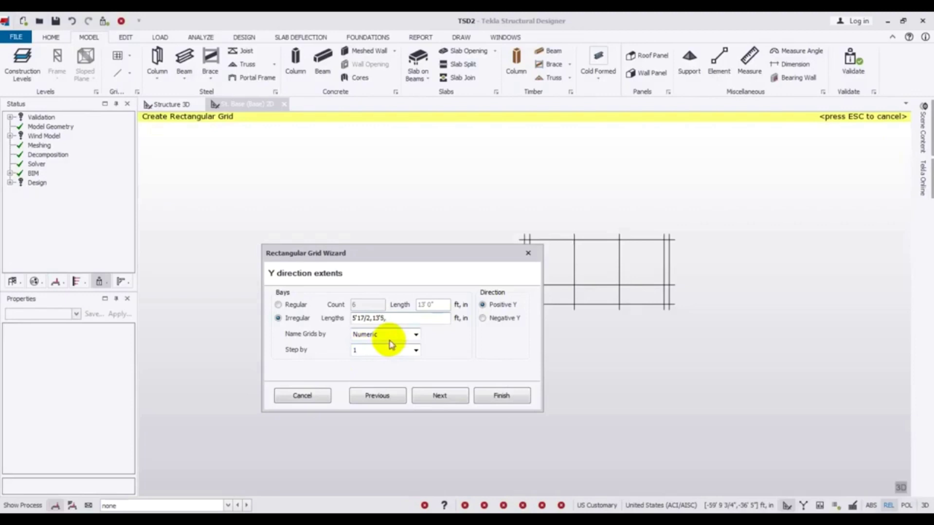
text(13)
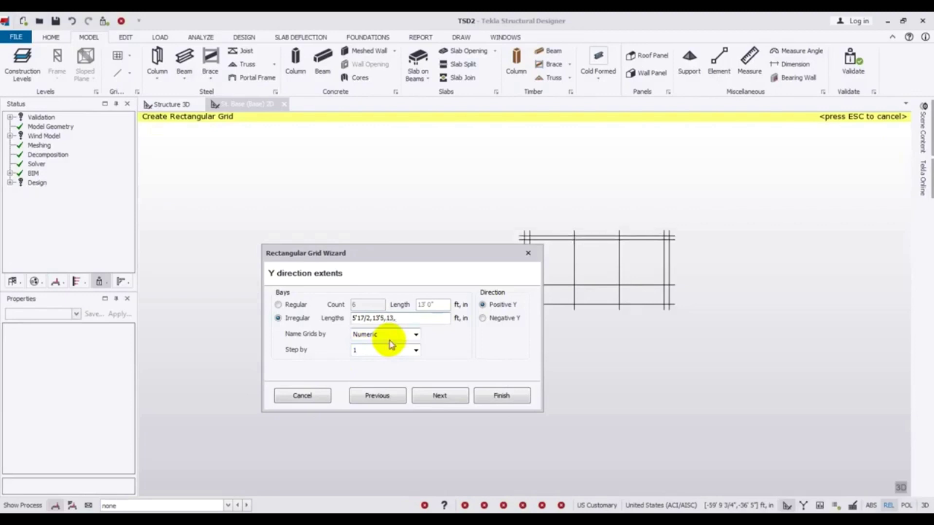
text(')
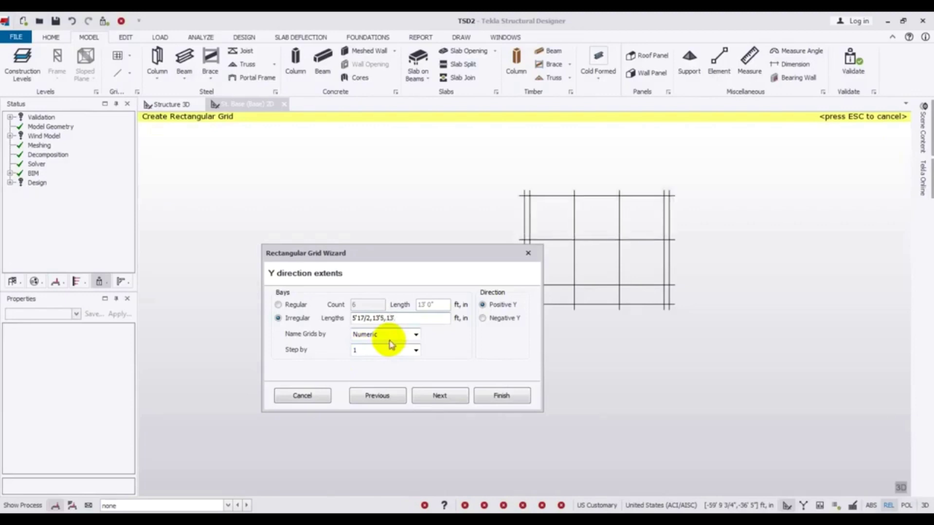
text(5)
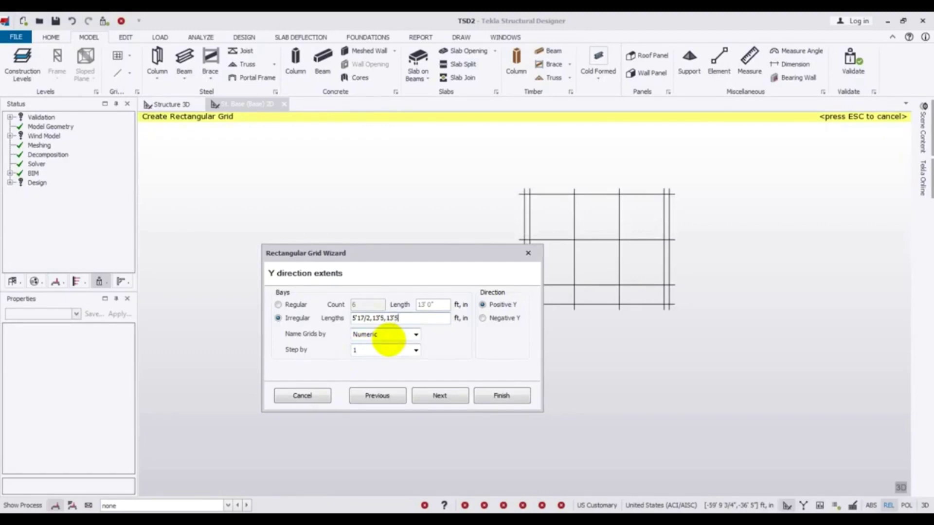
text(/2)
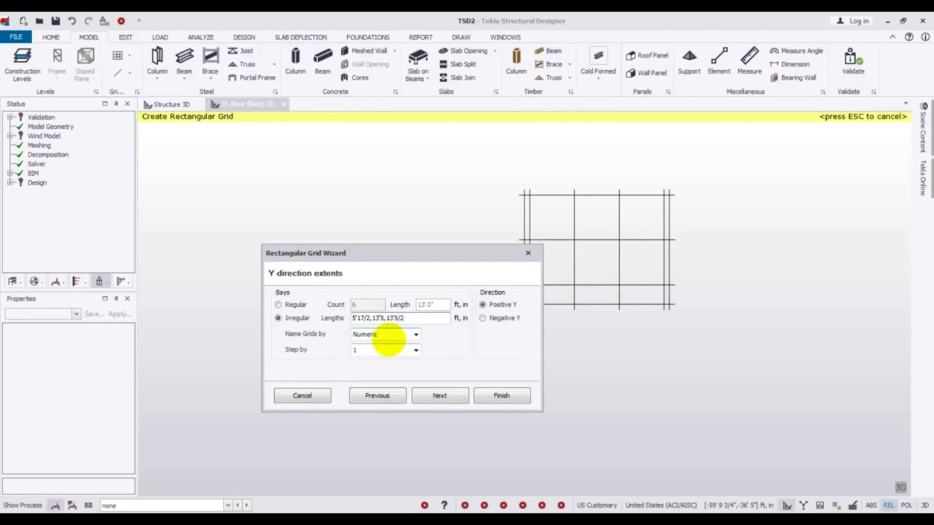
text(, 1)
text(')
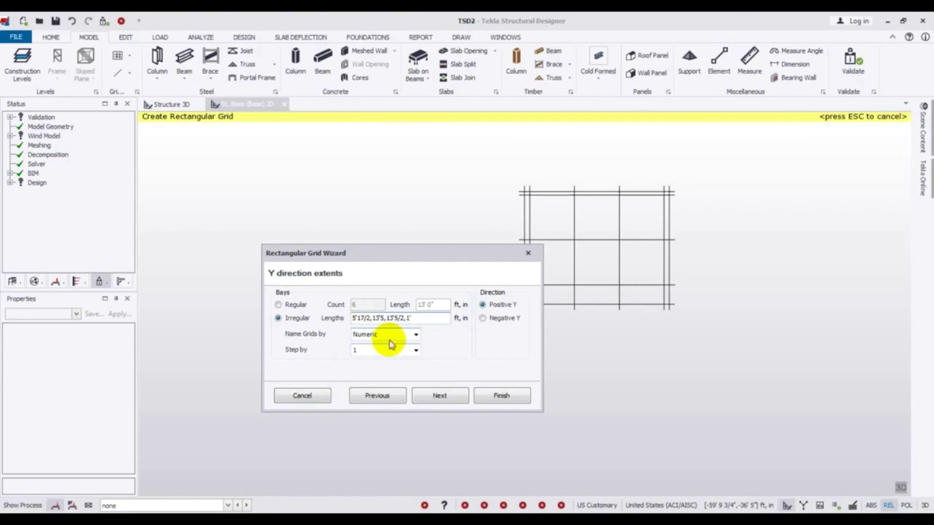
text(13)
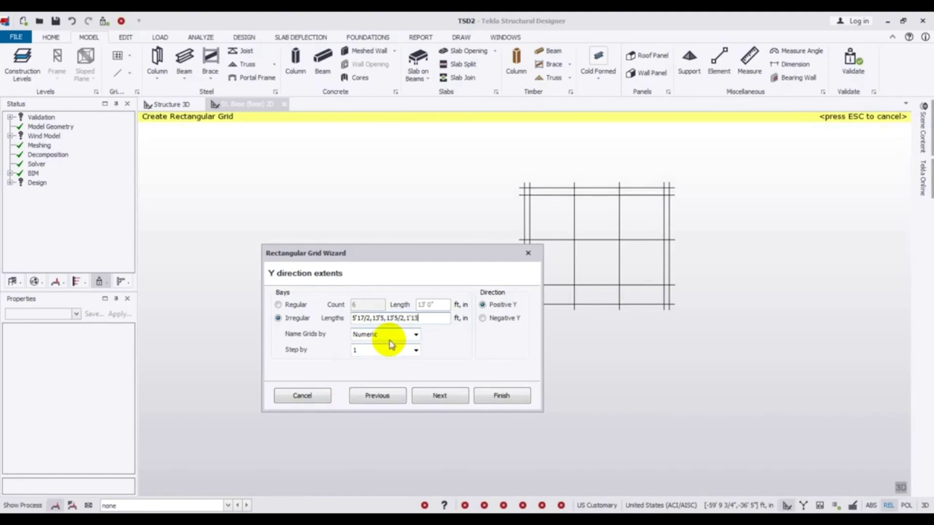
text(/2)
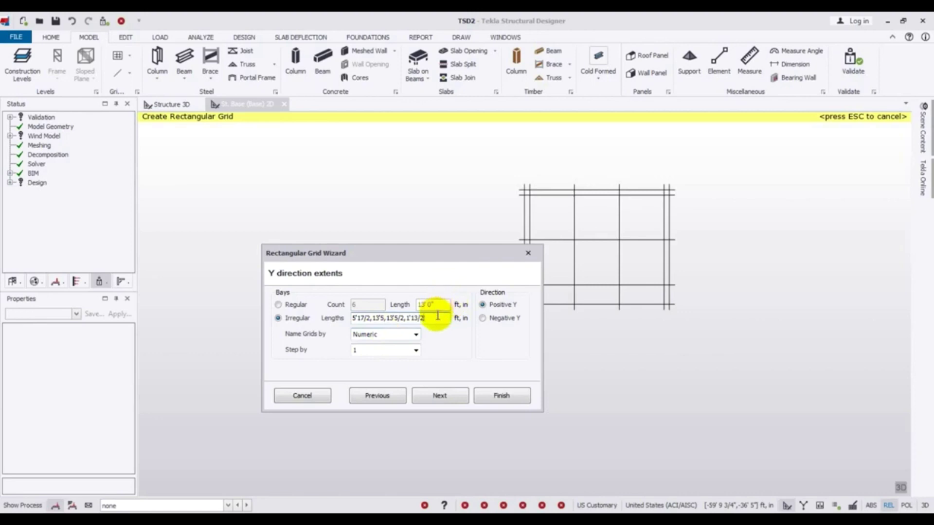
click(498, 396)
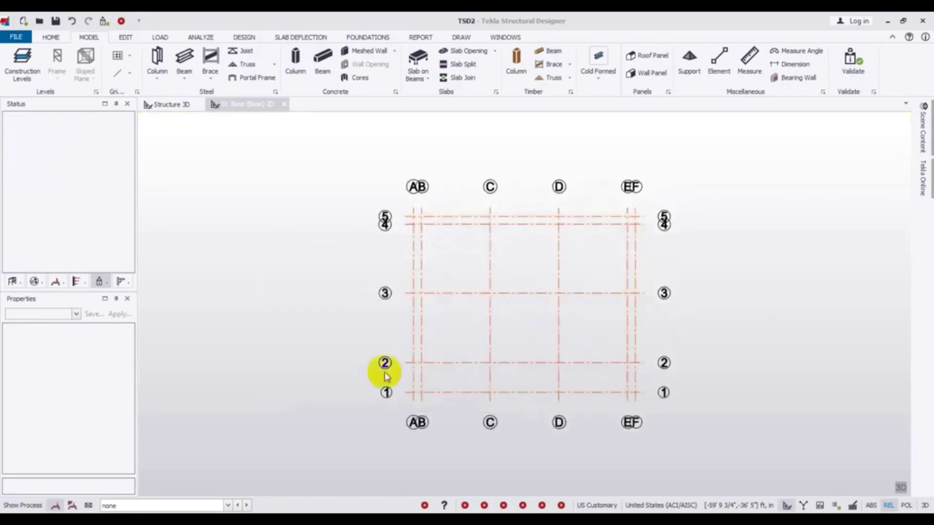
Centre the new grid in the plan view and start the cast-in-place concrete column command.
middle_drag(309, 313, 253, 306)
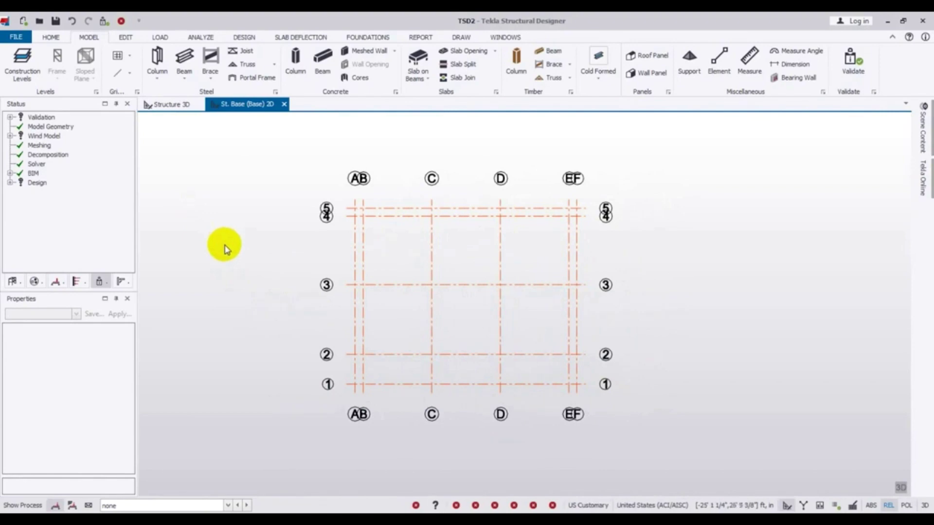
middle_drag(223, 246, 230, 252)
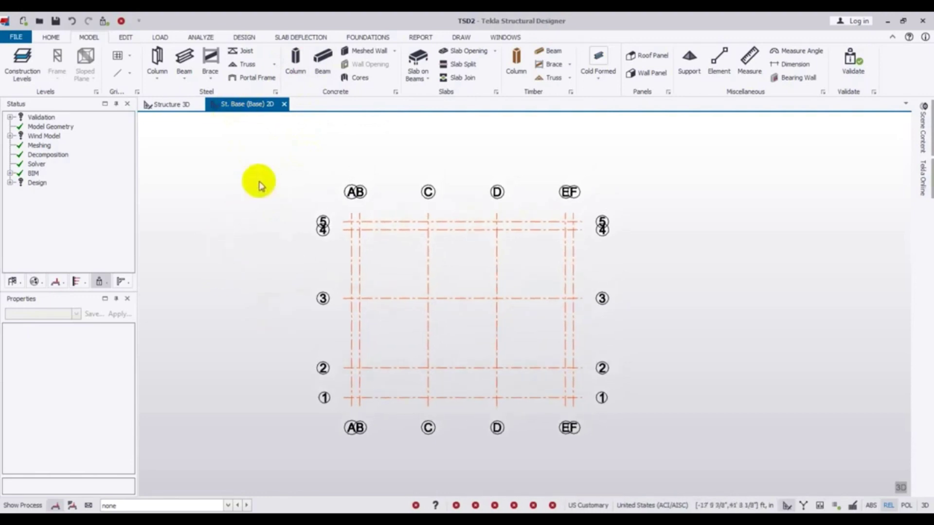
click(296, 62)
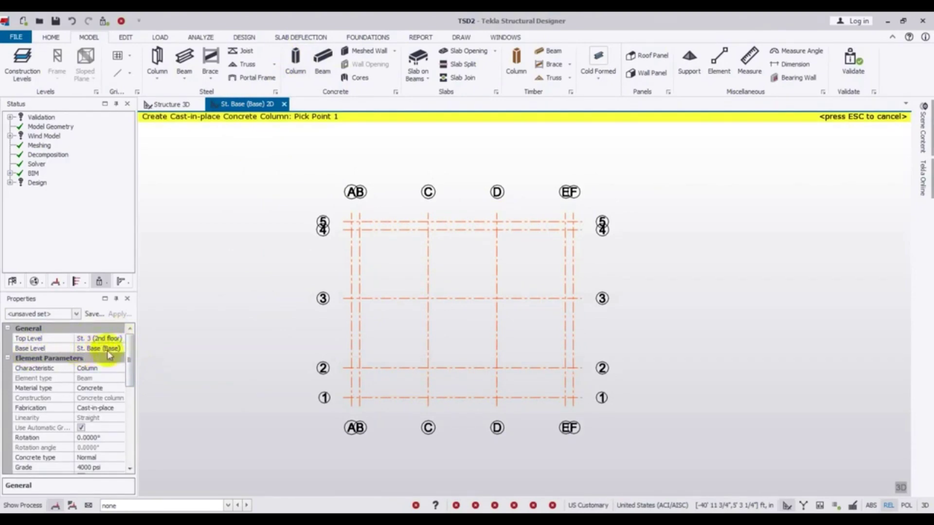
Review the column's concrete grade list, keep 4000 psi, then cancel the column command.
mouse_move(129, 354)
mouse_down()
mouse_move(129, 375)
mouse_move(132, 352)
mouse_up()
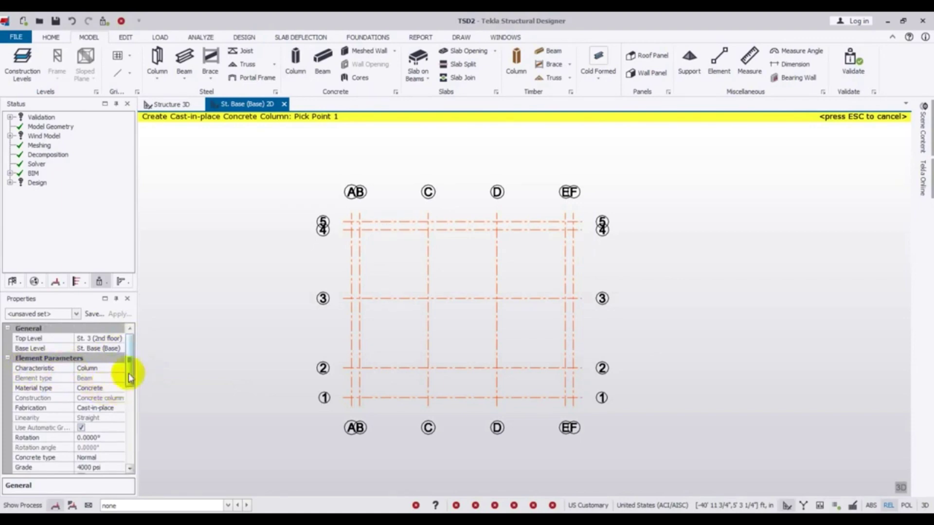
scroll(129, 372, down, 1)
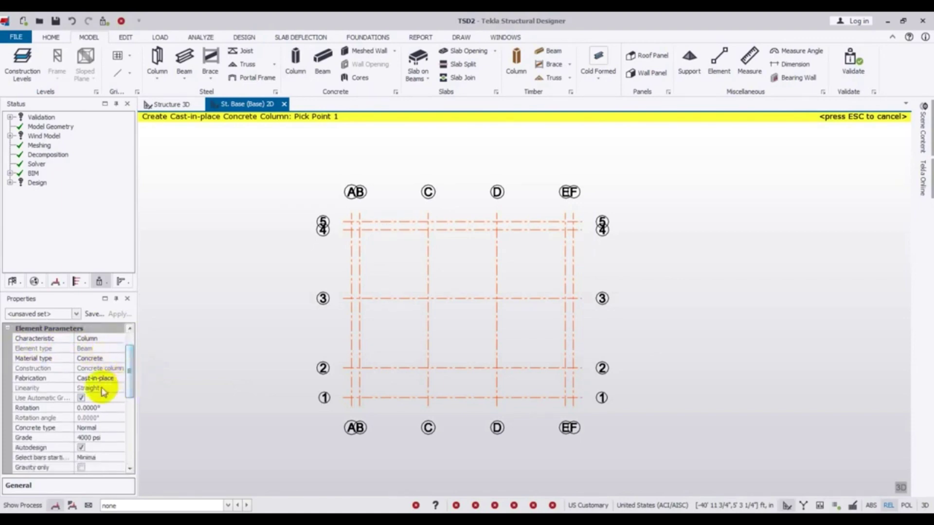
scroll(130, 378, down, 1)
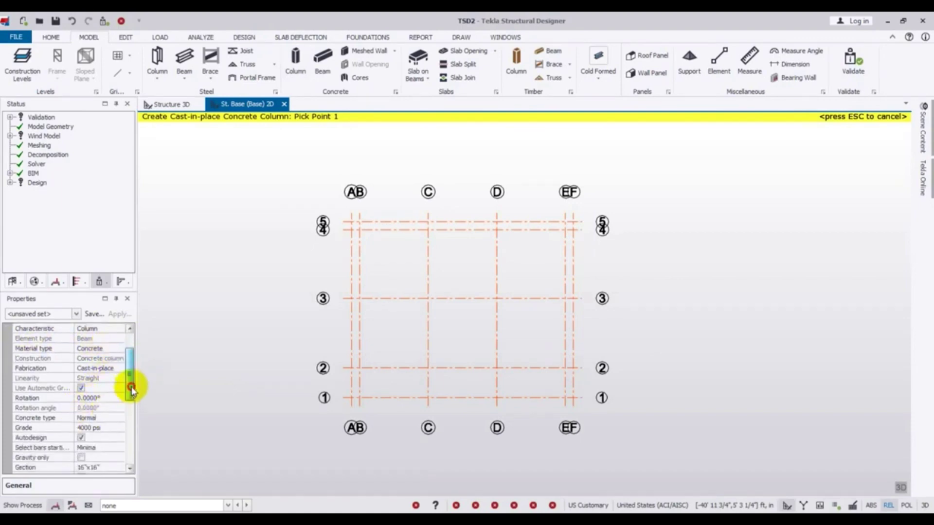
click(96, 408)
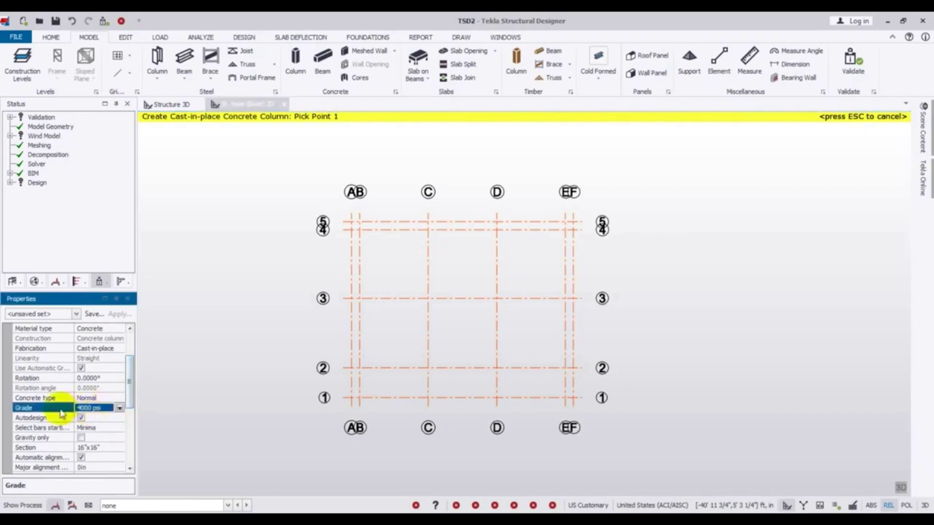
click(119, 409)
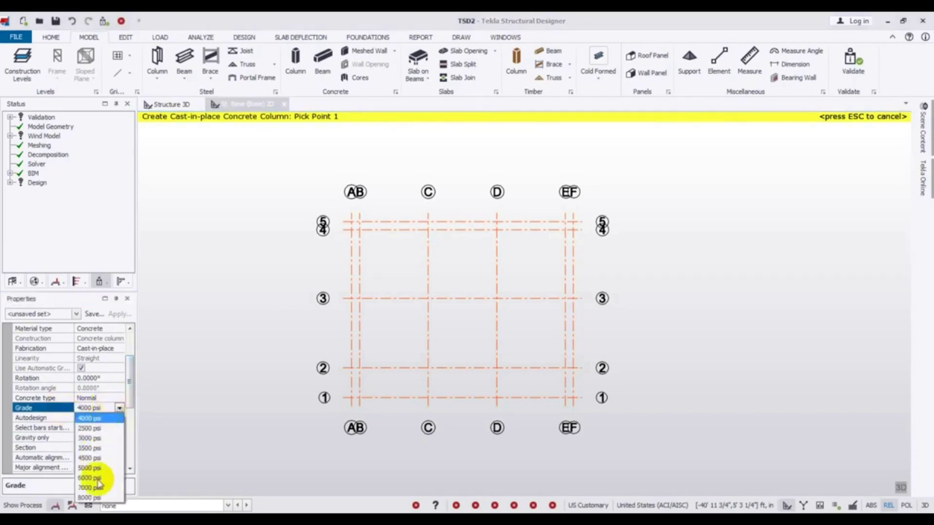
click(89, 418)
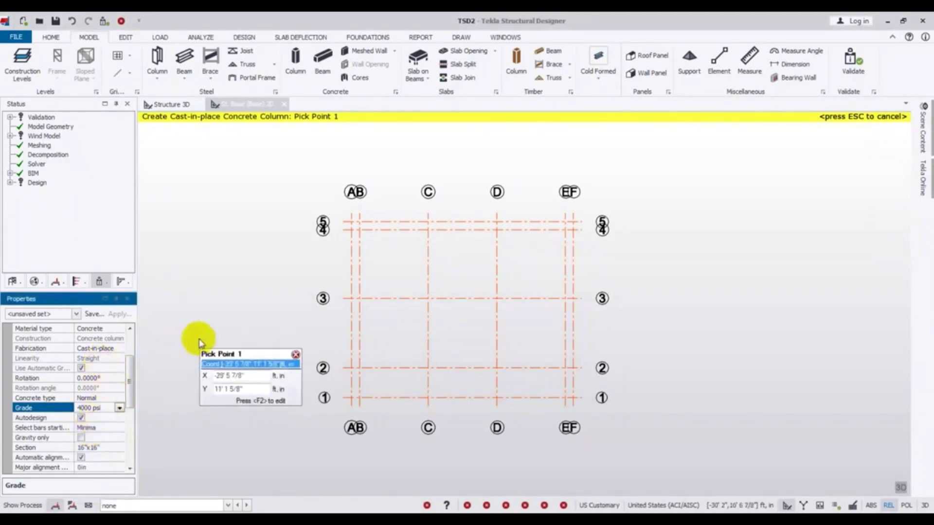
key(Escape)
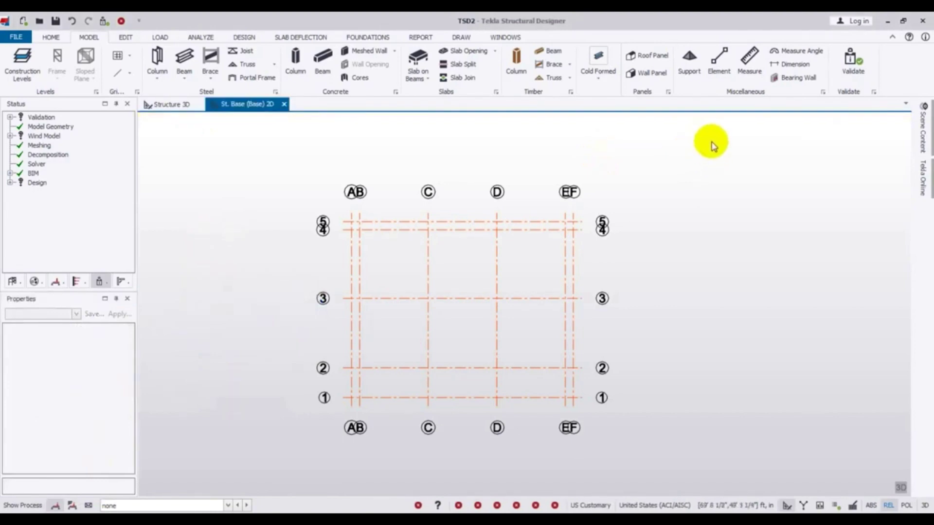
Browse the HOME, MODEL, EDIT and LOAD command sets, then expand the Materials group on HOME.
click(83, 38)
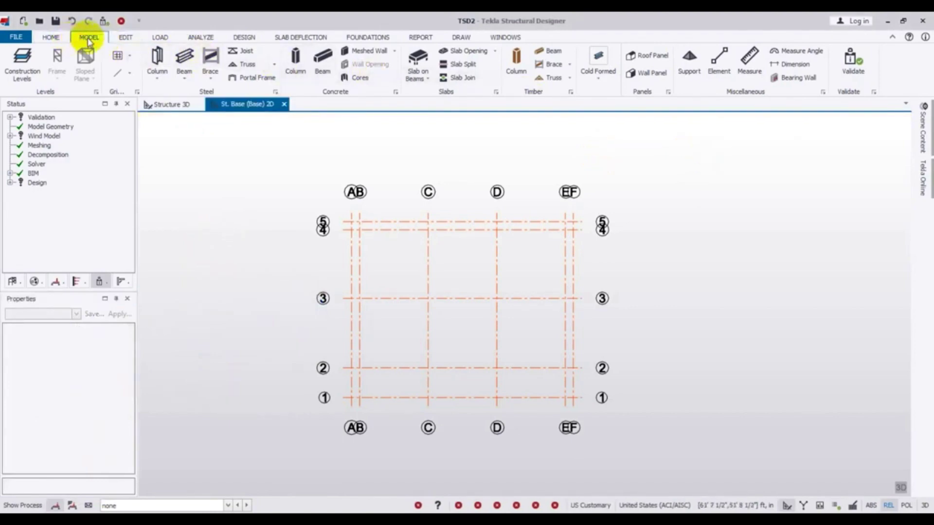
click(50, 38)
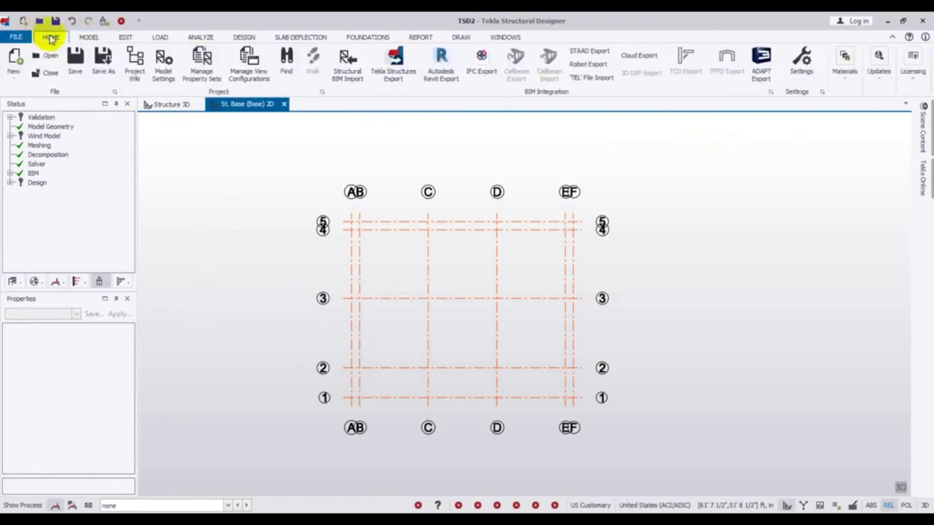
click(88, 37)
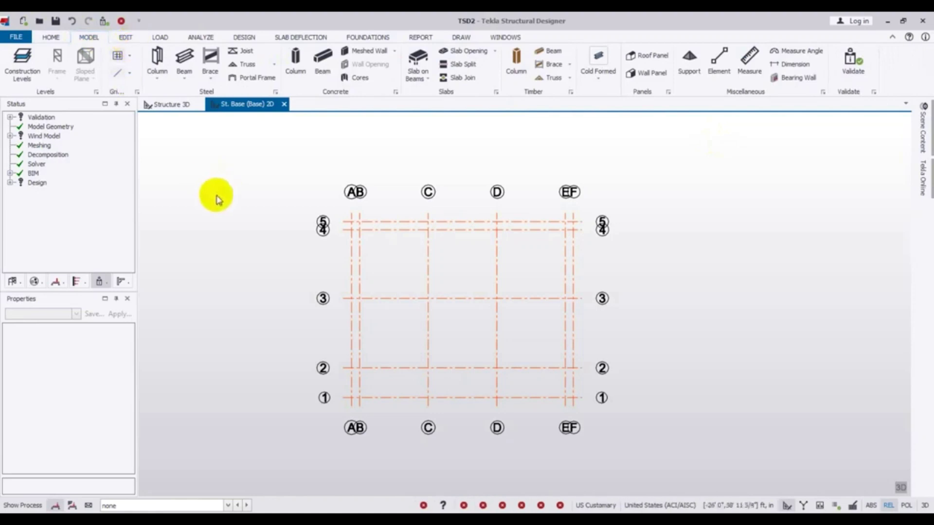
middle_drag(217, 200, 219, 208)
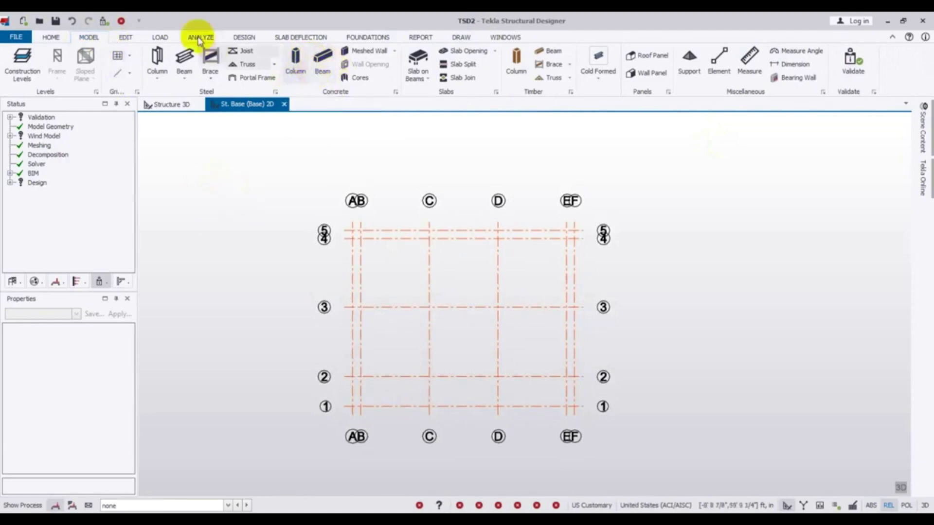
click(128, 38)
click(160, 39)
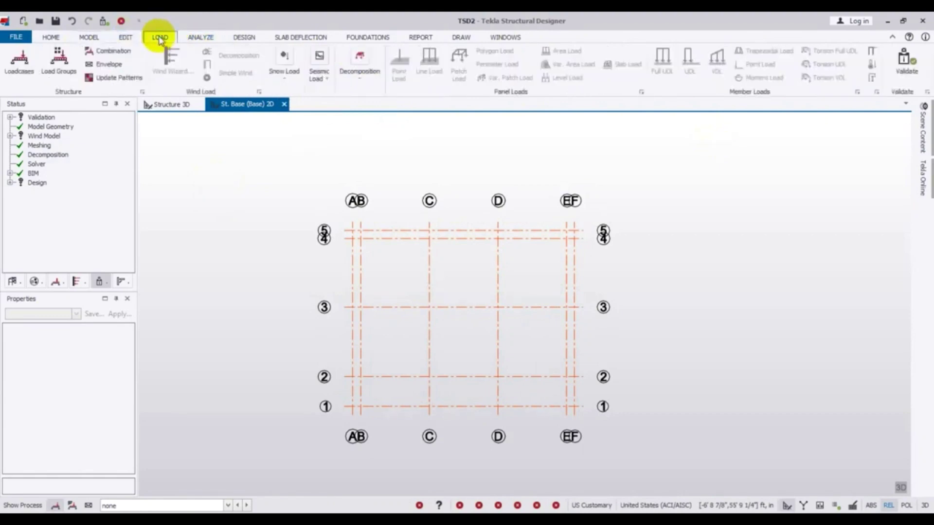
click(49, 37)
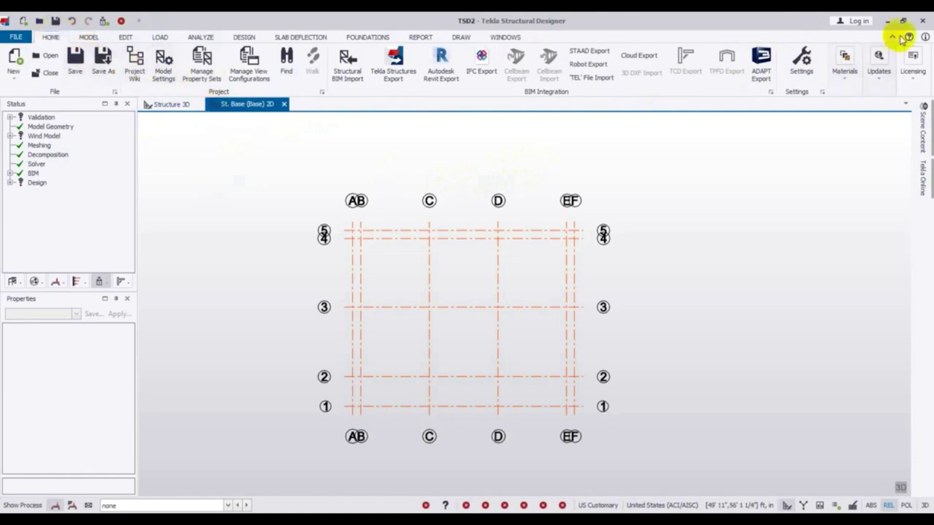
click(847, 76)
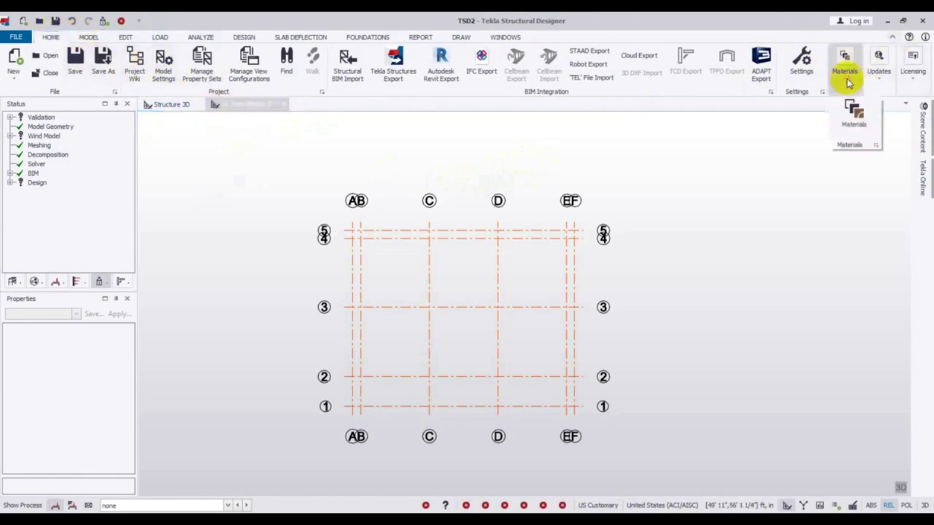
Open the materials database and select Concrete as the material.
click(854, 114)
drag(525, 156, 502, 129)
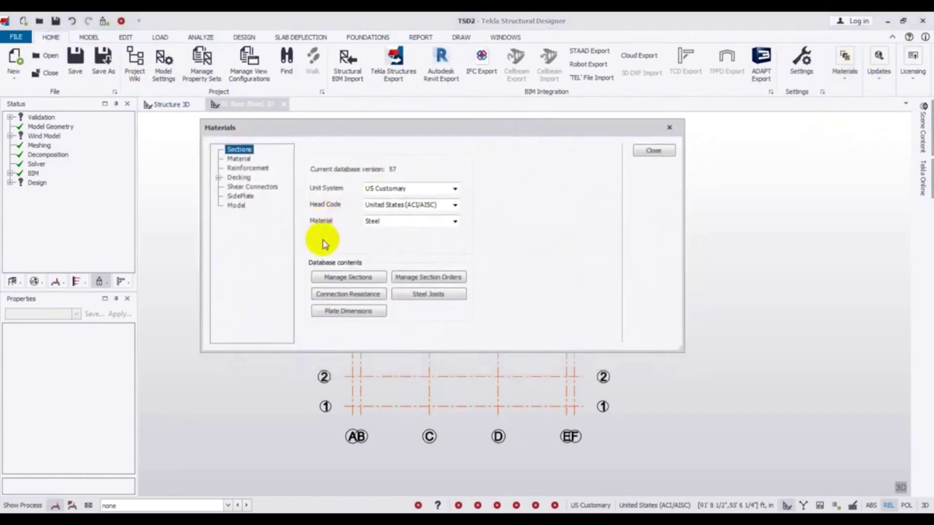
click(417, 221)
click(394, 242)
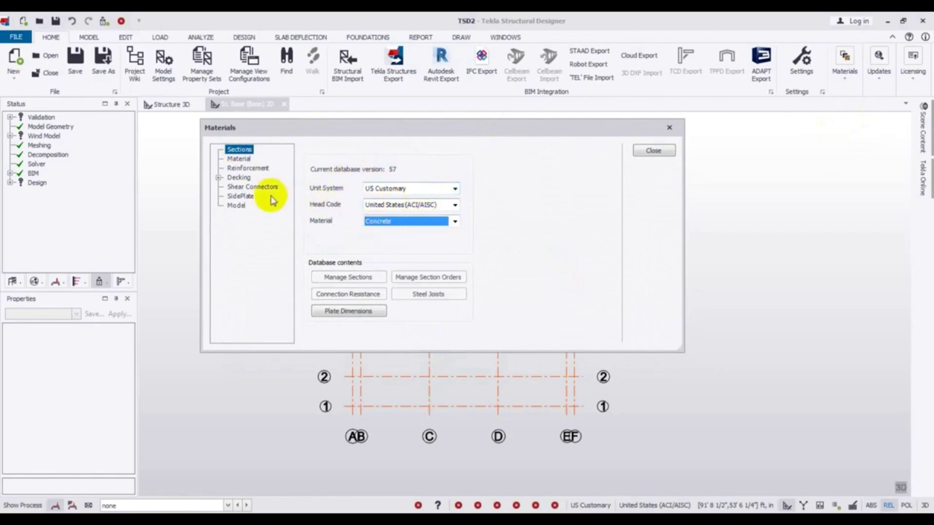
In the grade settings, set Concrete type Normal and start adding a new grade.
click(238, 162)
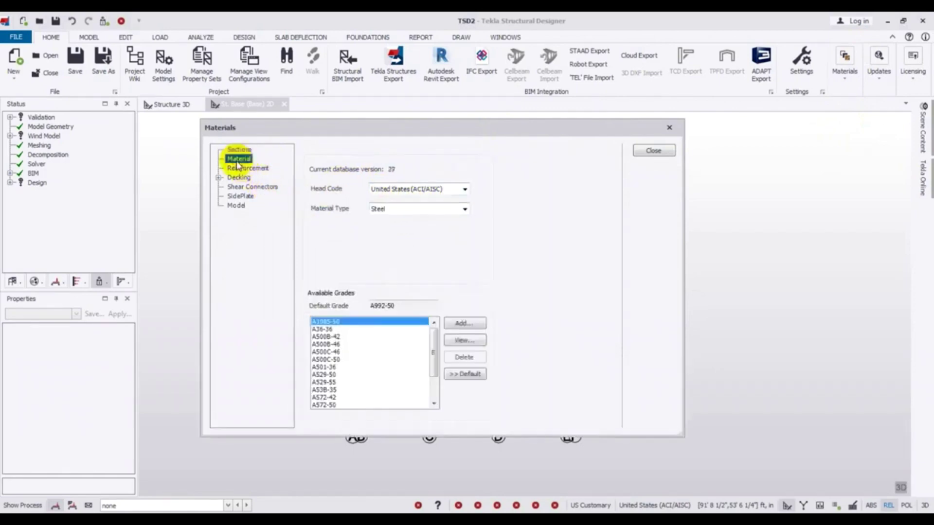
click(424, 209)
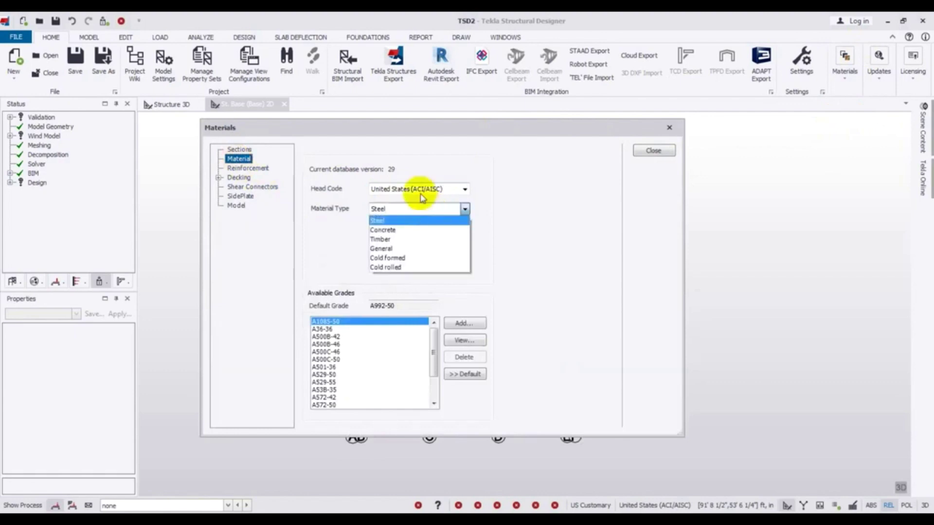
click(397, 226)
click(409, 228)
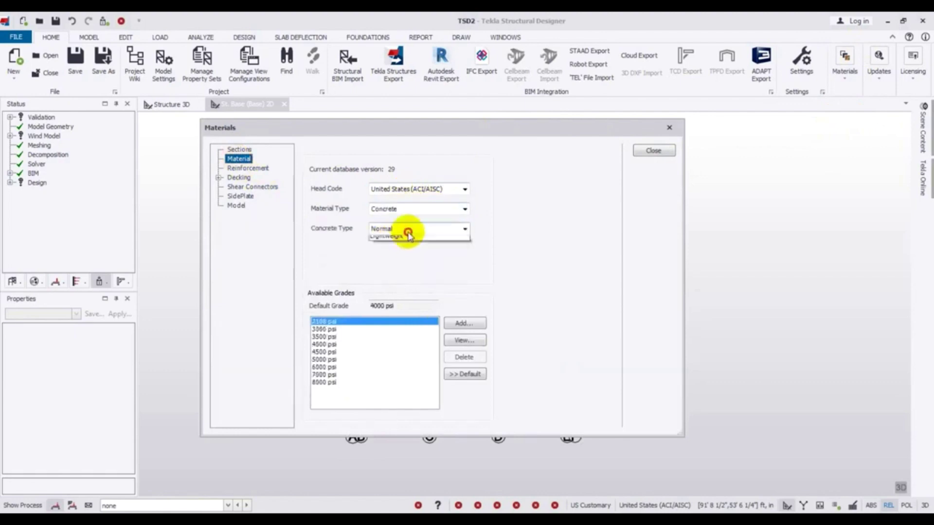
click(395, 241)
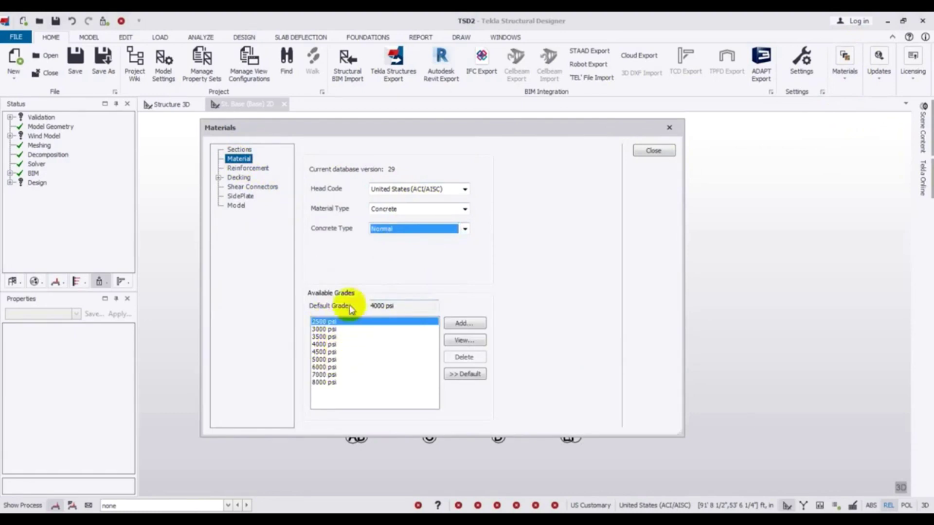
click(460, 323)
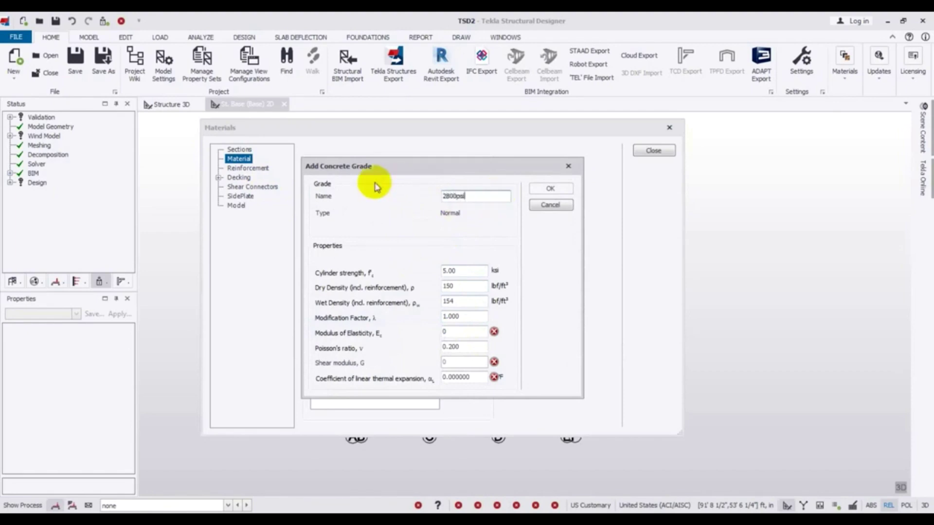
Name the new grade '2800 psi' and enter a 2.80 ksi cylinder strength.
click(457, 196)
click(463, 270)
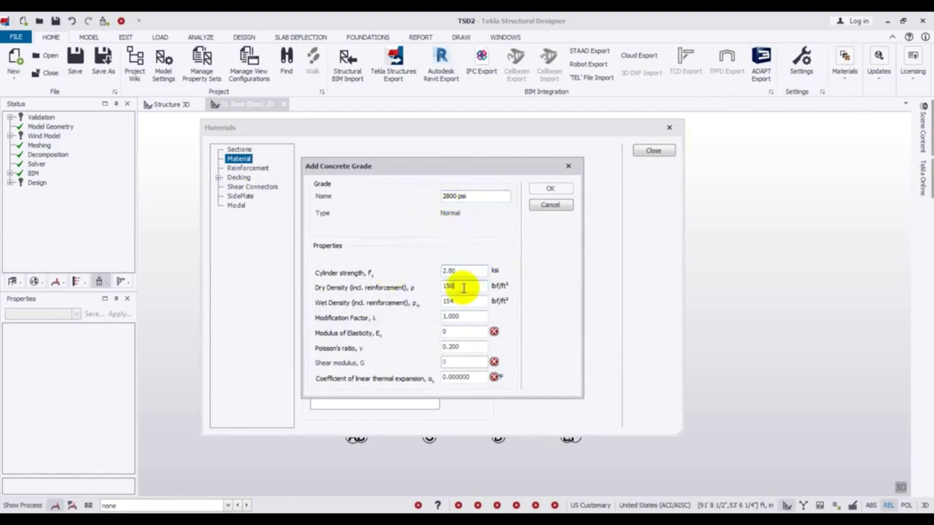
click(469, 316)
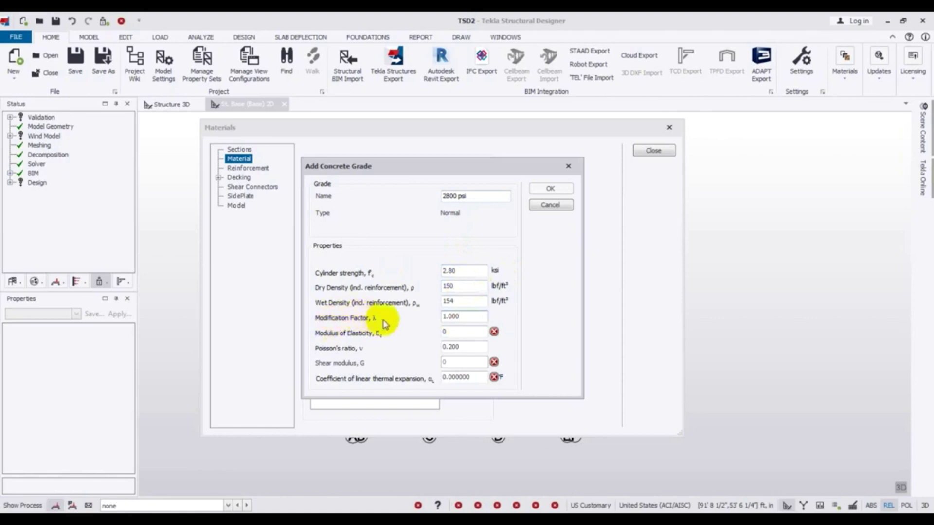
Select the Modification Factor and Modulus of Elasticity values, keeping the current trial licence.
double_click(459, 316)
click(450, 332)
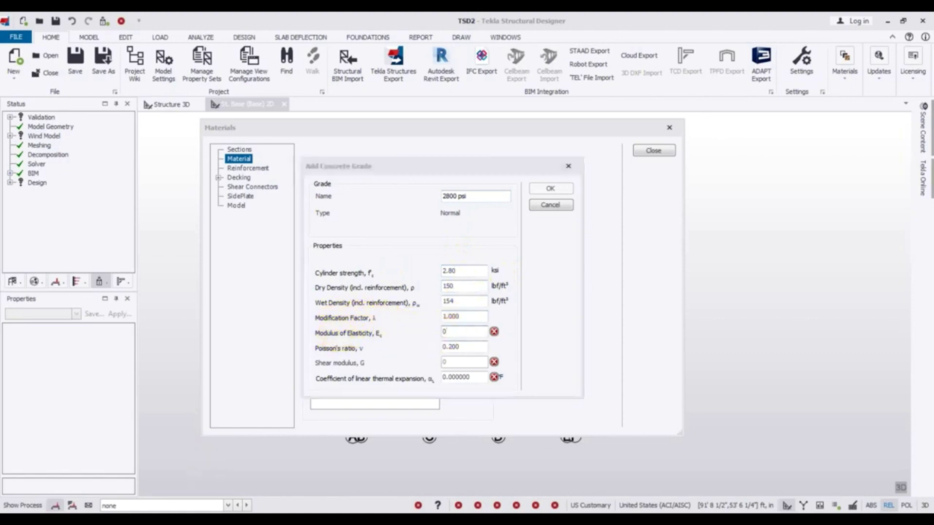
click(341, 237)
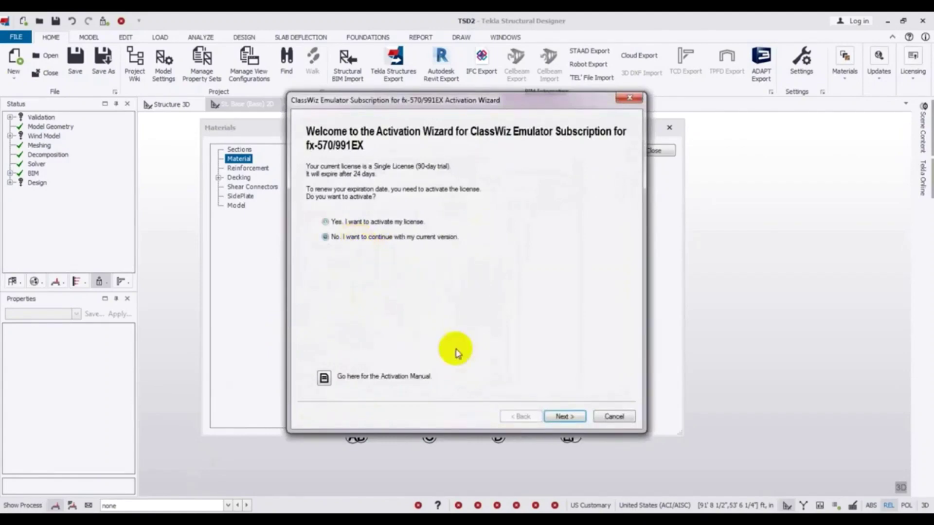
Dismiss the activation wizard, compute 57000√2800 ≈ 3016156 psi, and return to Modulus of Elasticity.
click(564, 417)
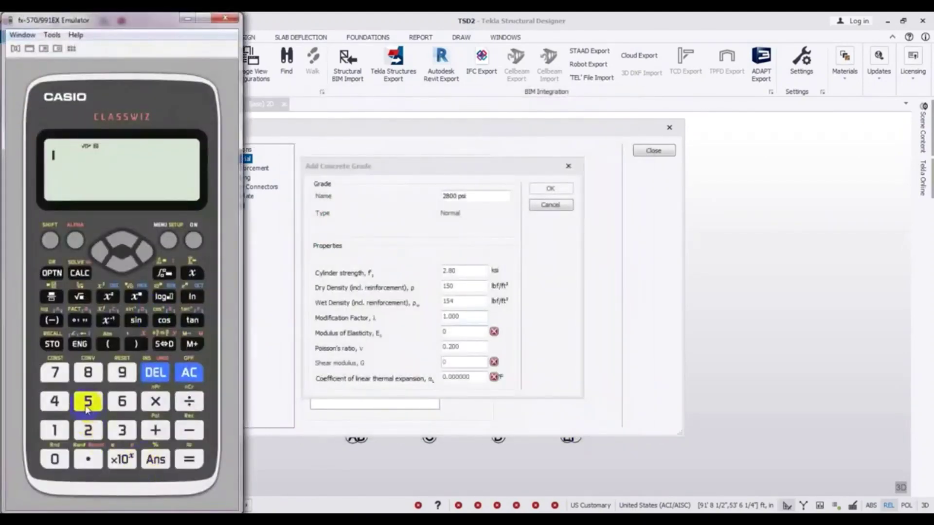
click(83, 402)
click(55, 372)
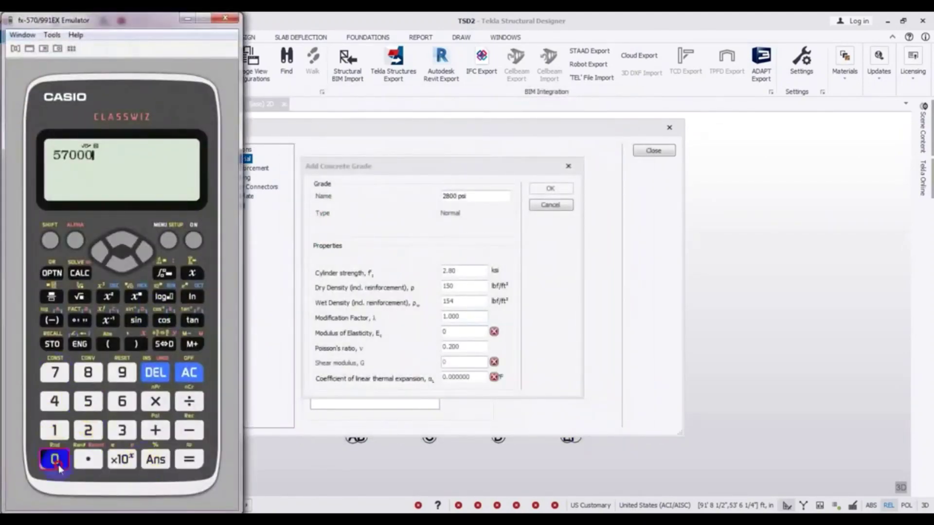
click(90, 298)
click(86, 429)
click(87, 372)
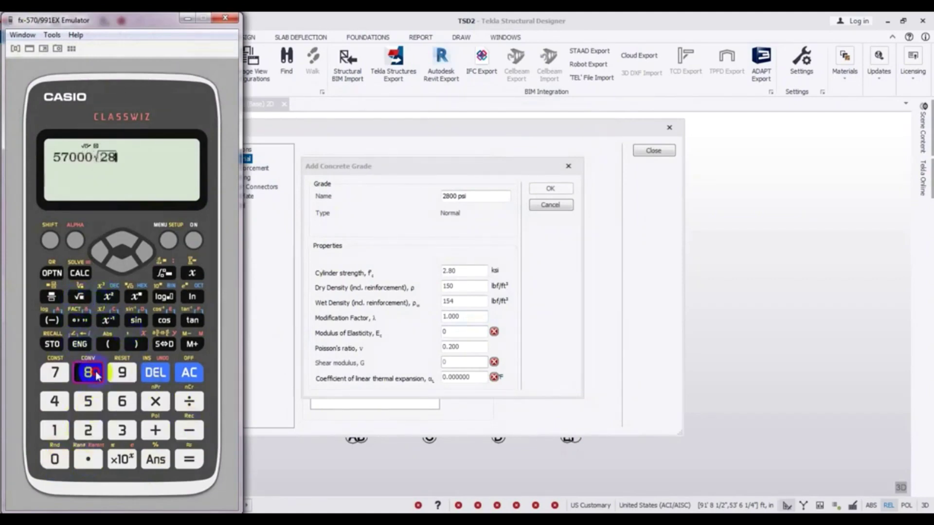
click(55, 460)
click(55, 460)
click(192, 461)
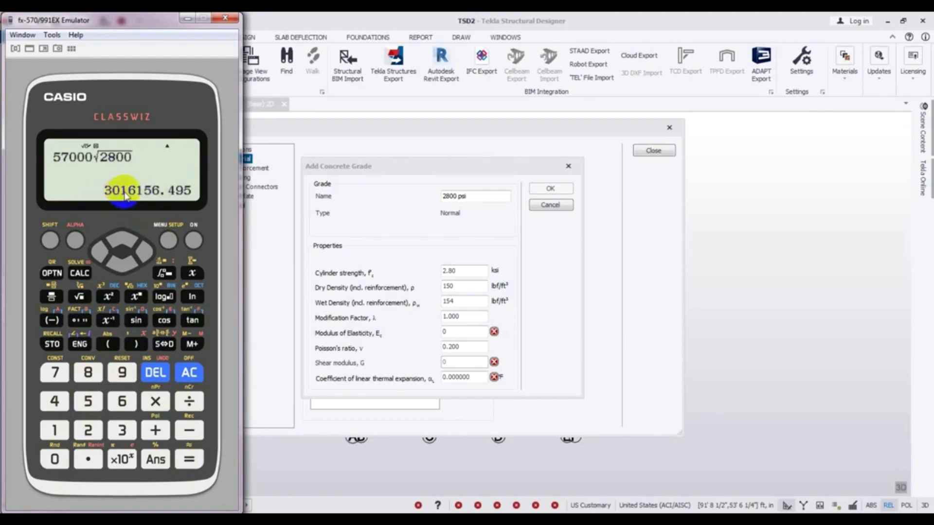
click(456, 332)
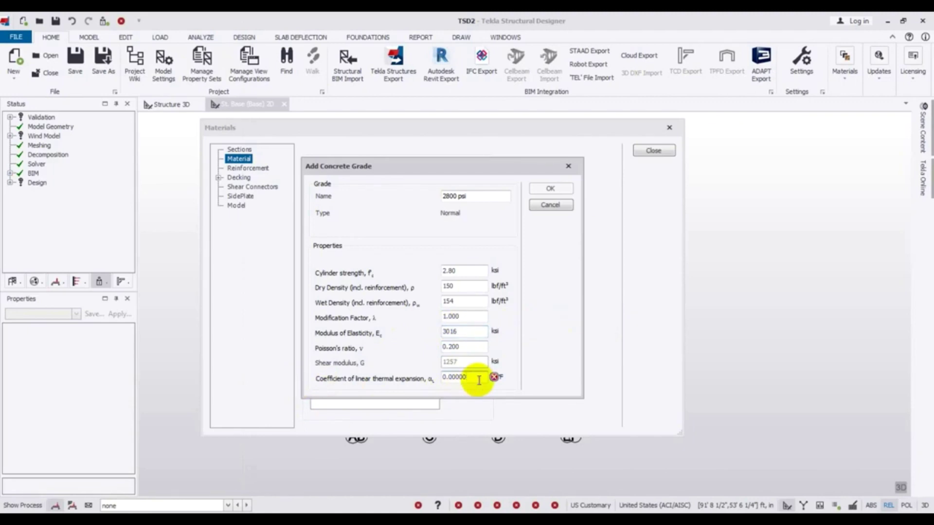
Enter 0.000006 thermal expansion, confirm the 2800 psi grade, and select Reinforcement in Materials.
text(6)
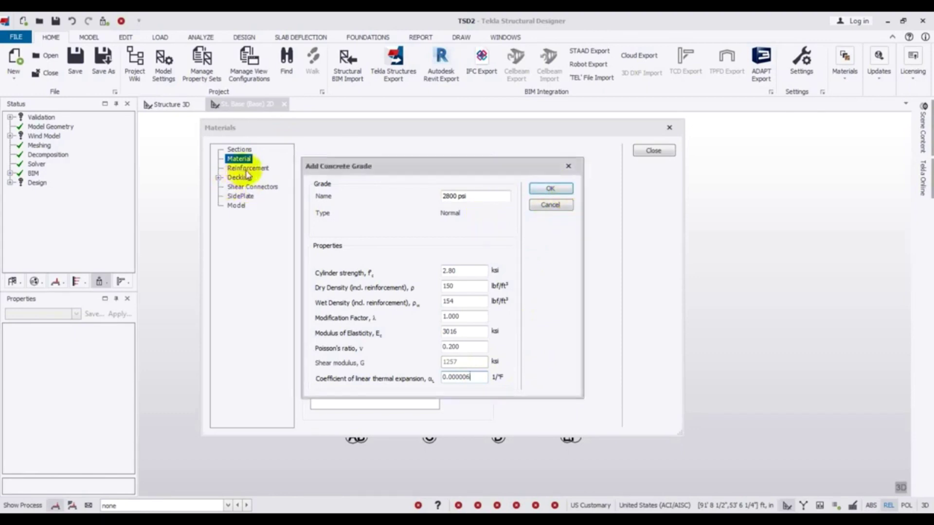
click(552, 190)
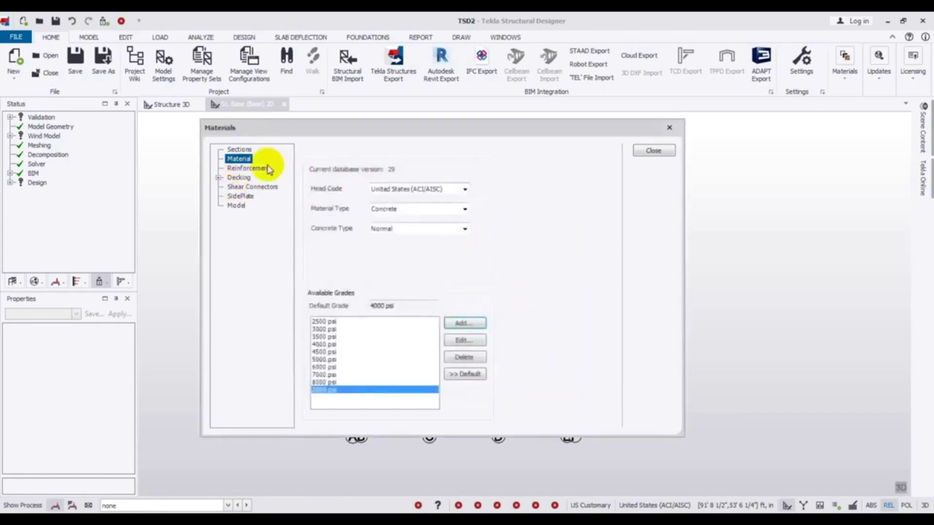
click(251, 168)
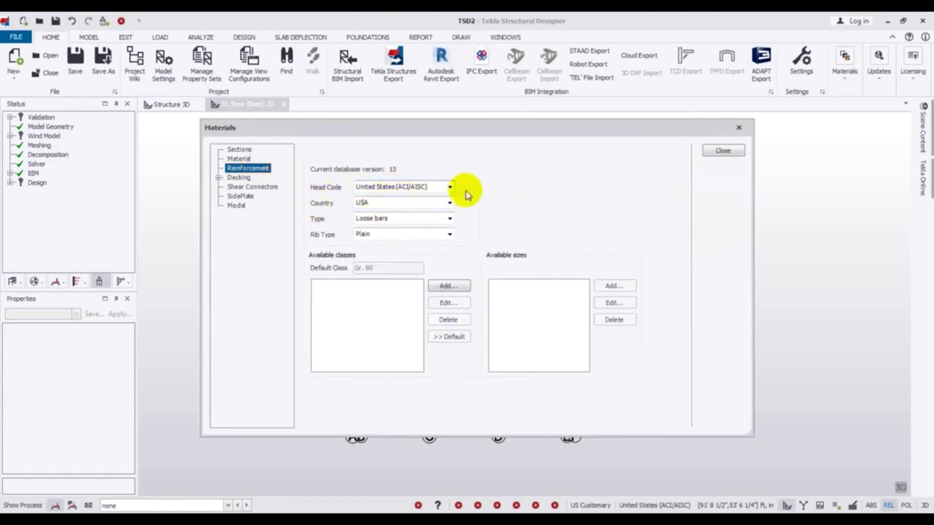
Set the rebar country to USA with Loose bars, Deformed ribs and the Gr. 60 class.
click(450, 203)
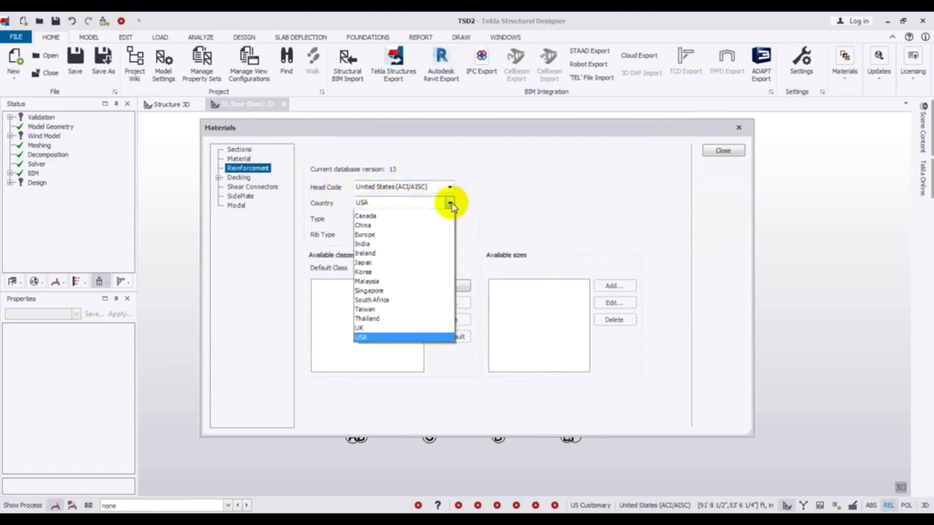
click(372, 346)
click(371, 218)
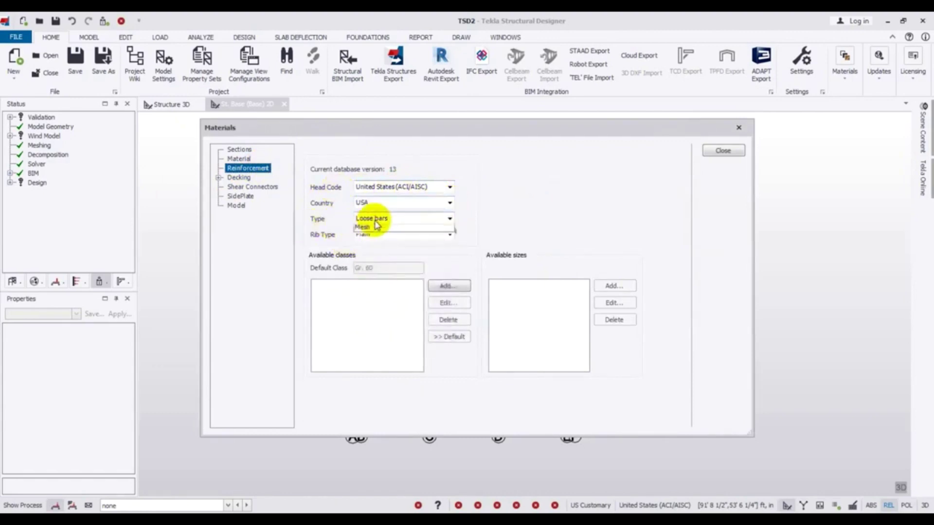
click(388, 243)
click(387, 235)
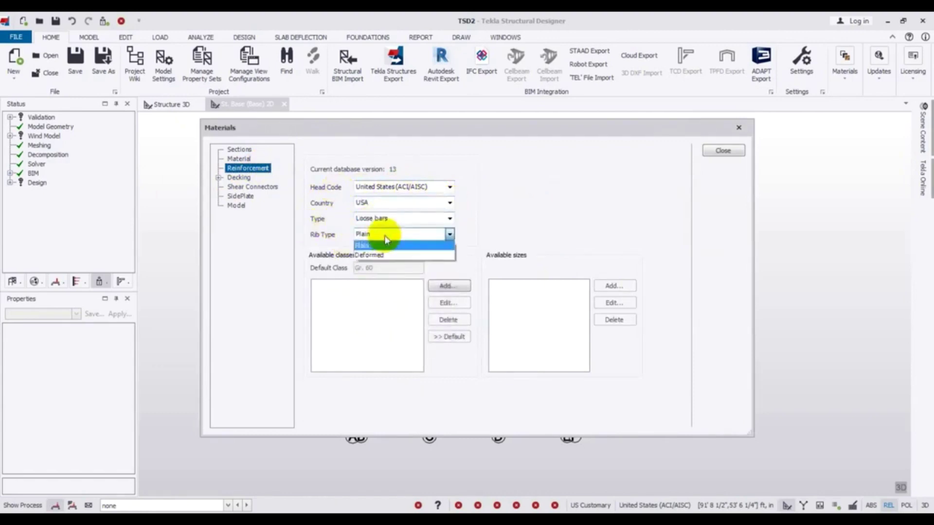
click(389, 251)
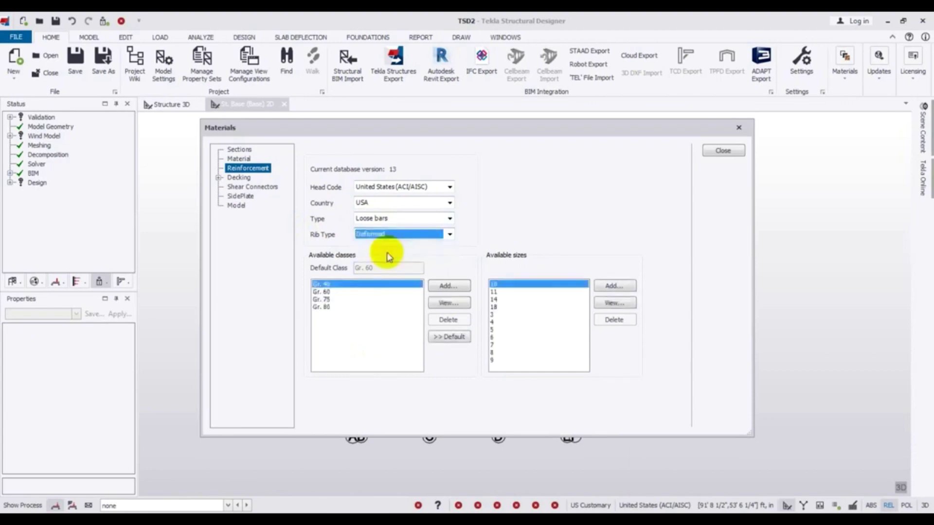
click(335, 291)
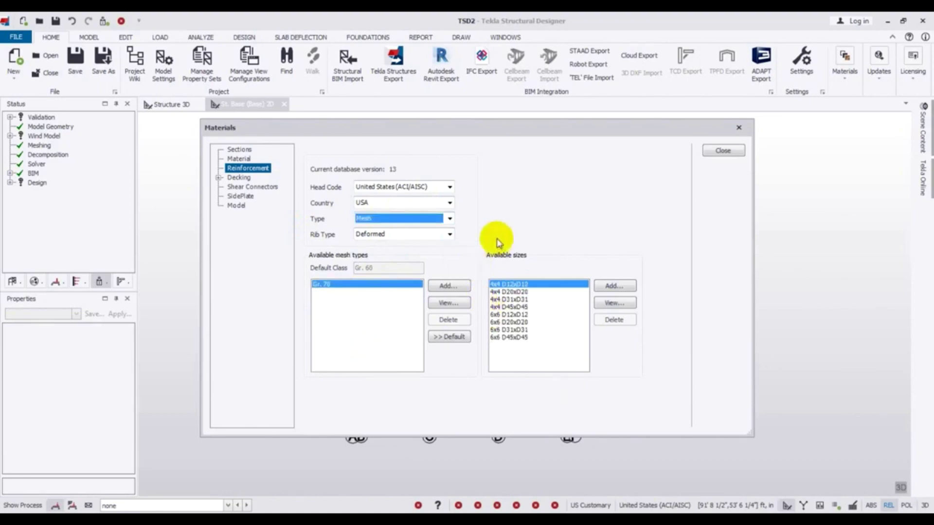
Reconfirm Loose bars, Deformed ribs and Gr. 60, then list the model's material data objects.
click(451, 219)
click(384, 236)
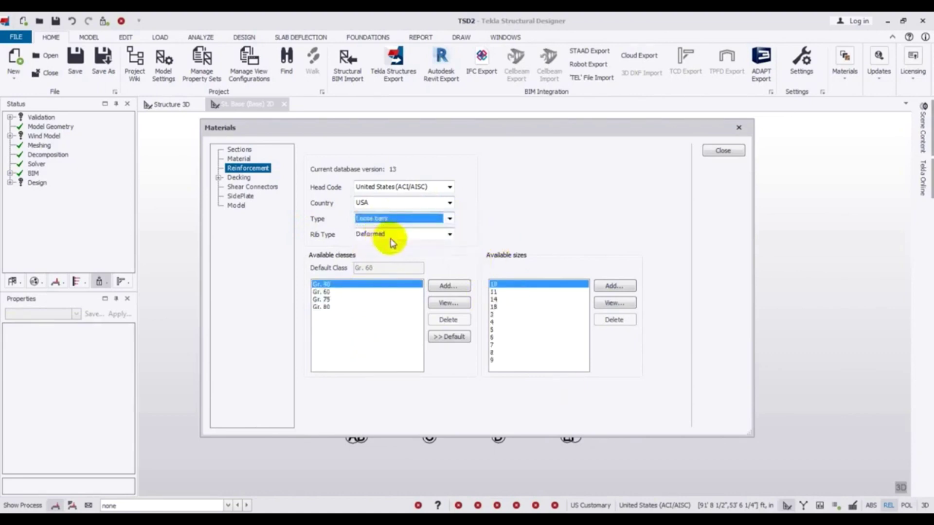
click(389, 234)
click(388, 255)
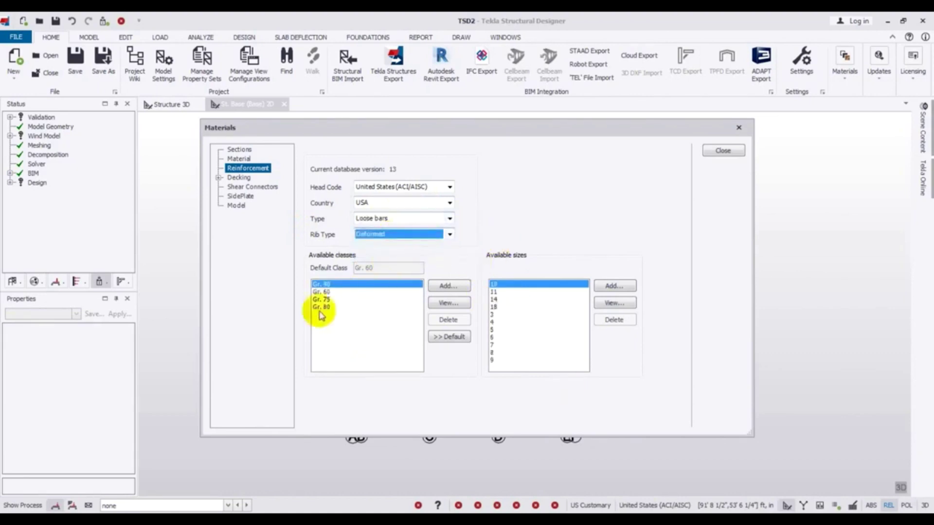
click(334, 292)
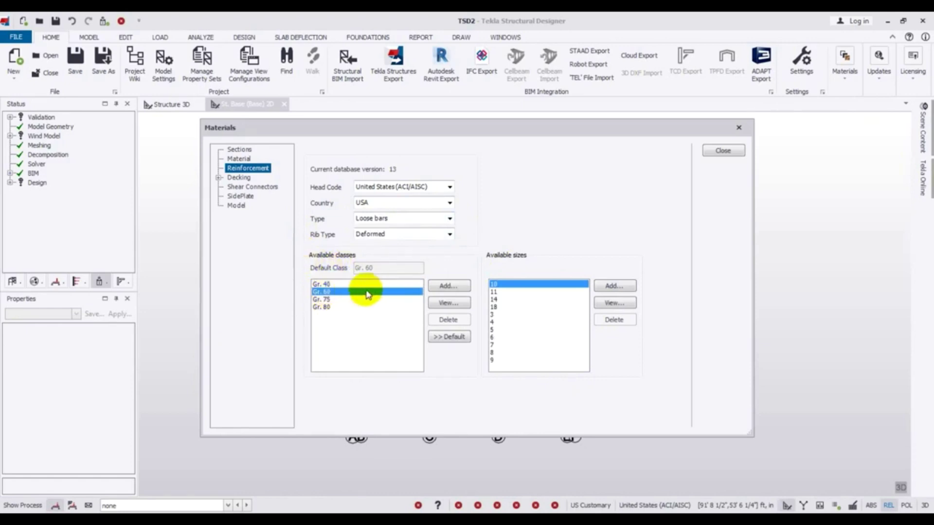
click(238, 209)
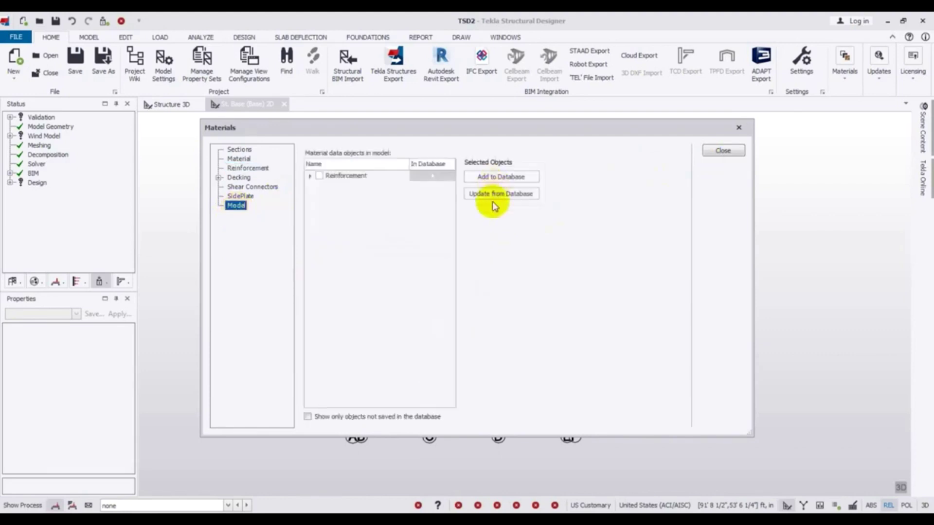
Update the model's Reinforcement data from the database, acknowledging the six updated objects.
click(319, 177)
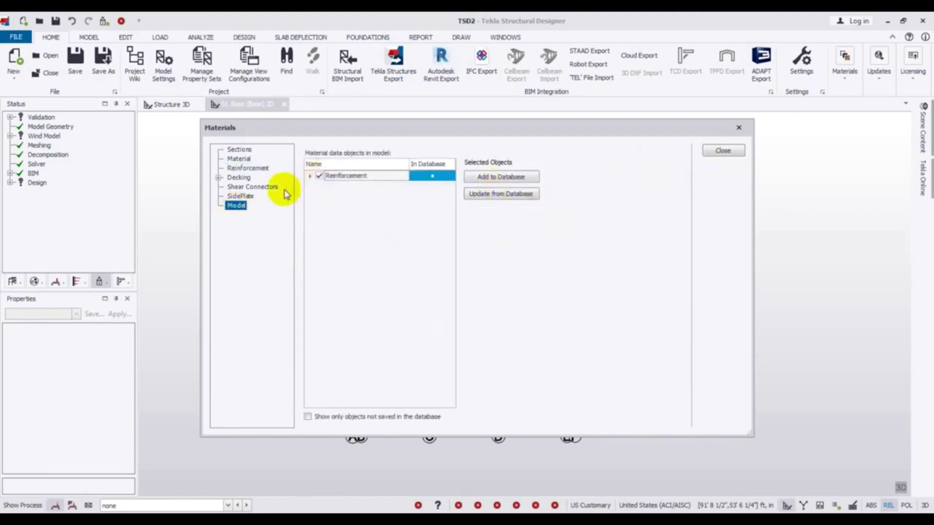
click(503, 195)
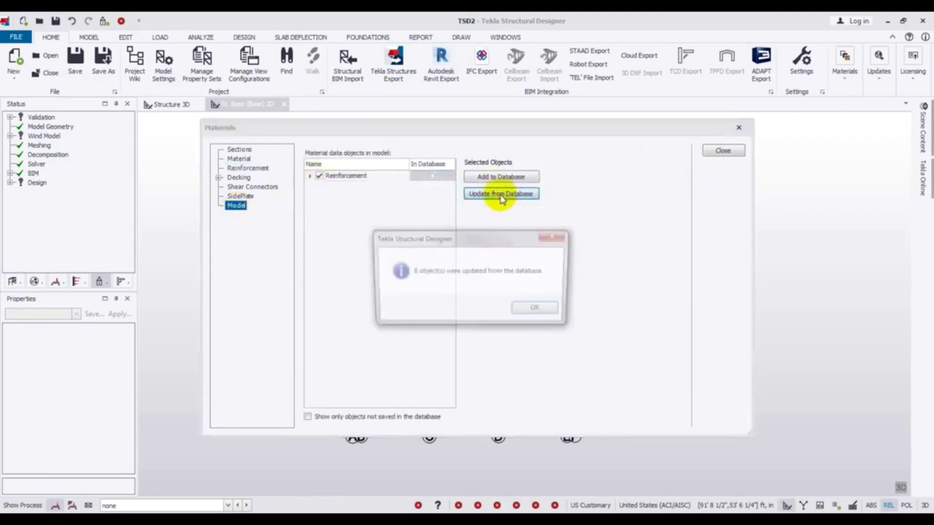
click(538, 311)
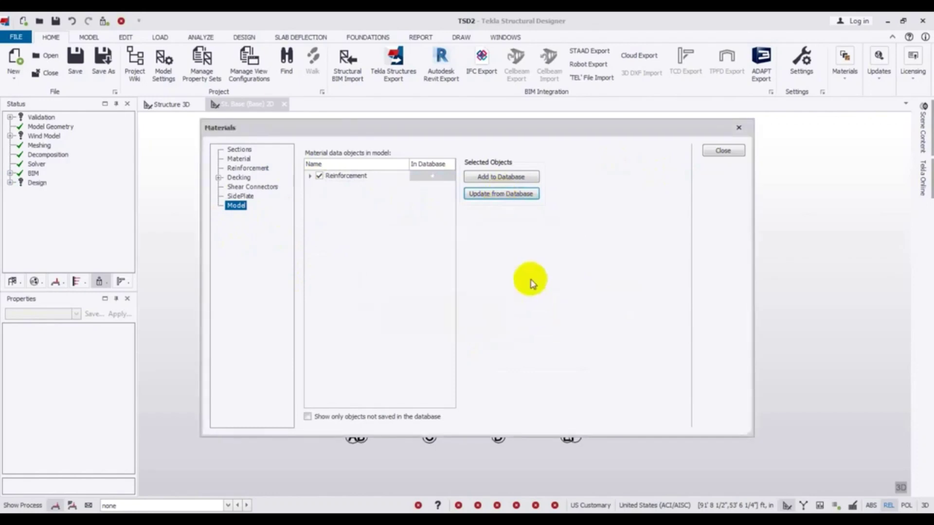
Close the Materials dialog and pan the St. Base grid plan into view.
click(737, 129)
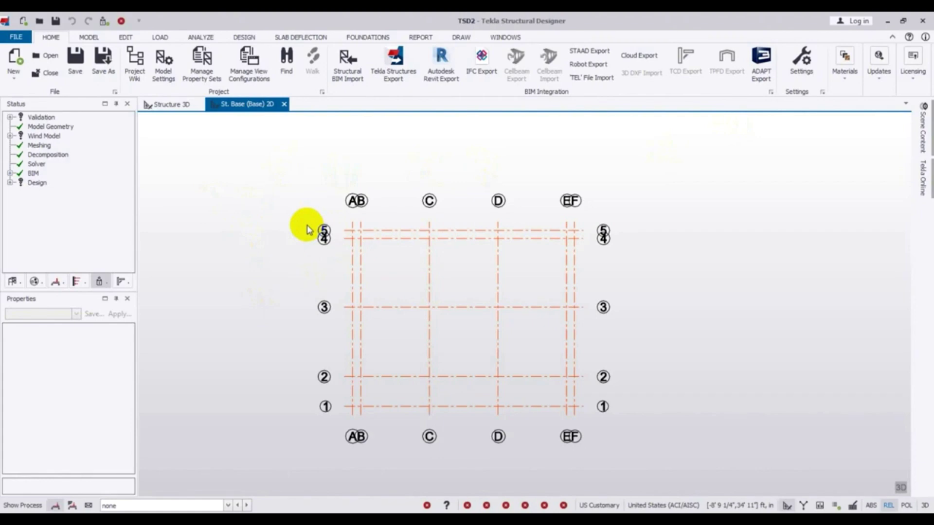
middle_drag(307, 228, 313, 219)
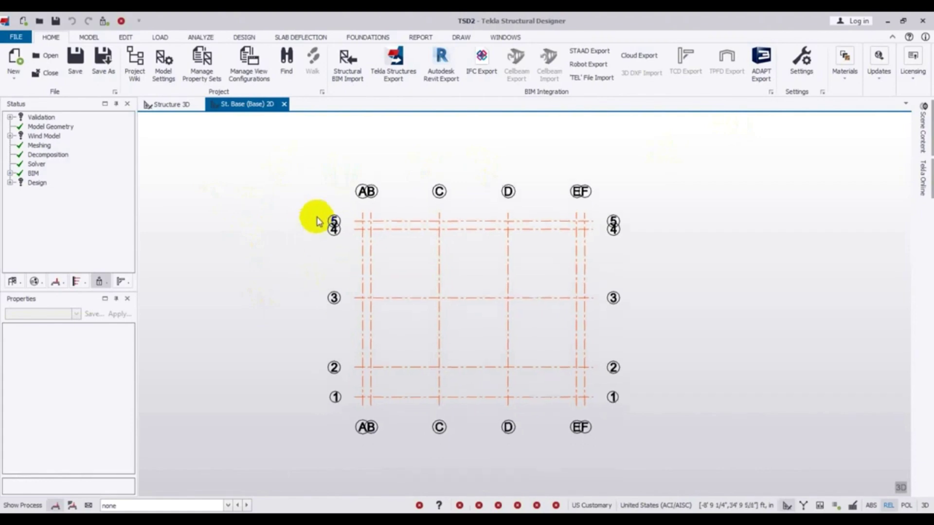
mouse_move(267, 282)
middle_down()
mouse_move(286, 284)
mouse_move(276, 280)
middle_up()
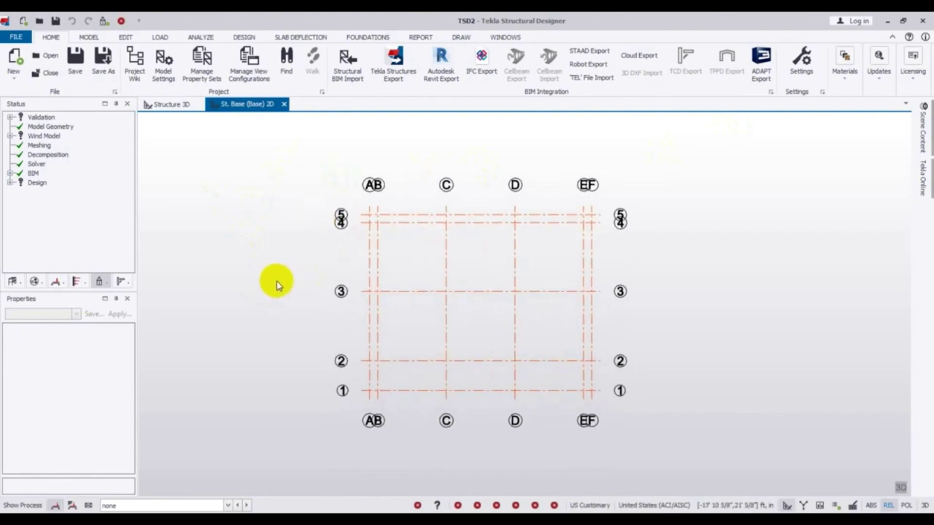
Create and open a 'Real Porject ( 2s)' folder on the Desktop for saving.
click(56, 22)
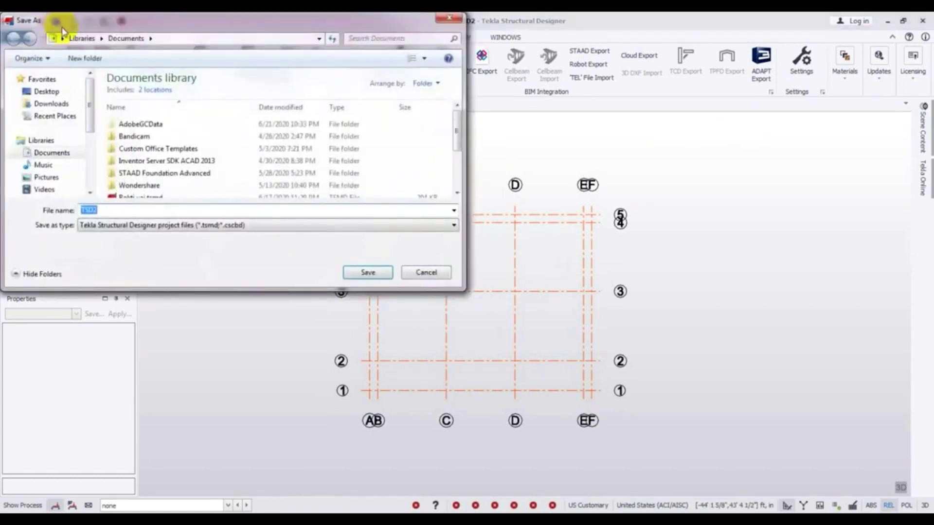
click(44, 91)
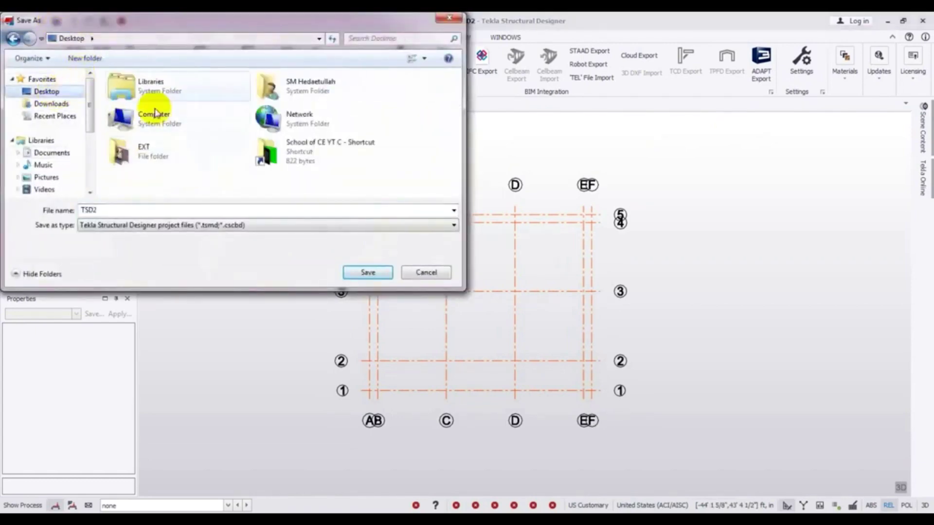
click(98, 58)
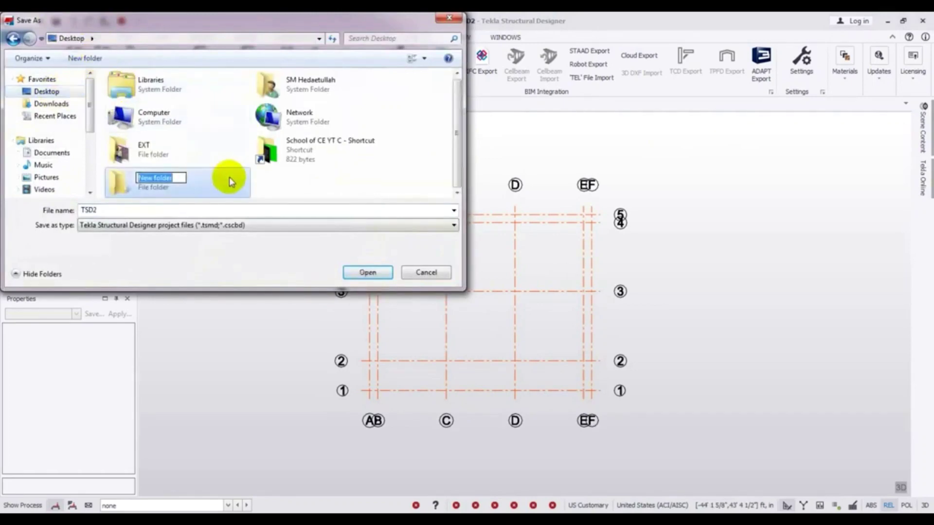
text(T)
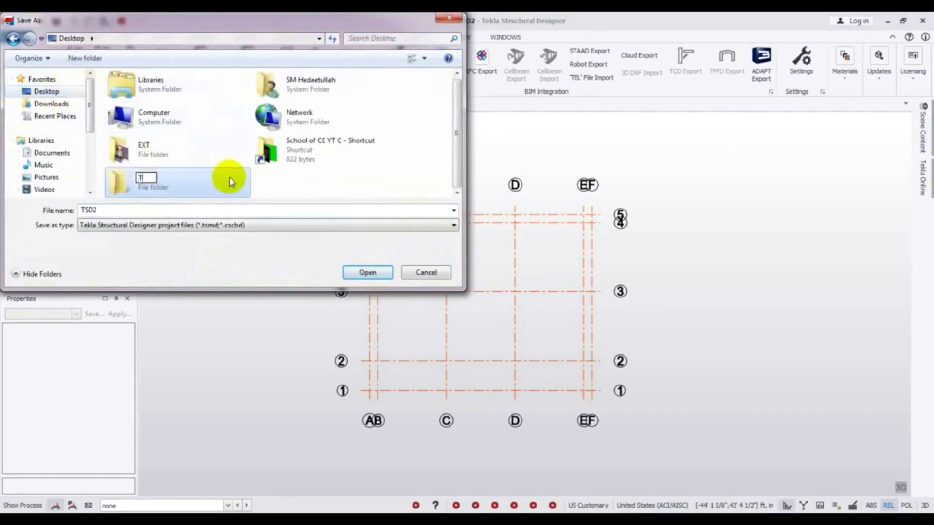
text(ekla Real)
key(BackSpace)
key(BackSpace)
key(BackSpace)
key(BackSpace)
key(BackSpace)
key(BackSpace)
key(BackSpace)
key(BackSpace)
key(BackSpace)
key(BackSpace)
key(BackSpace)
text(Real Porjec)
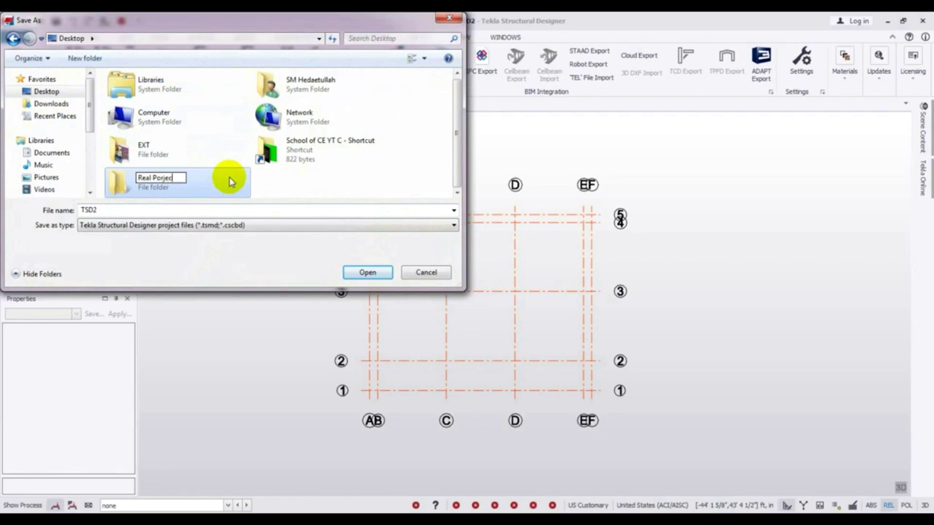
text(t ( 2s))
key(Return)
double_click(229, 177)
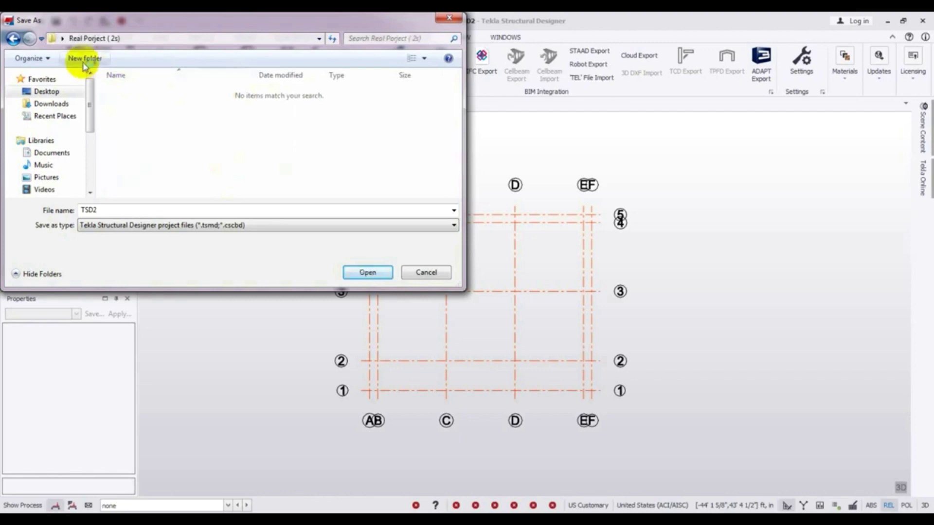
Create a 'Tekla' subfolder inside it and save the model there as TSD2.
click(80, 59)
click(188, 94)
double_click(188, 94)
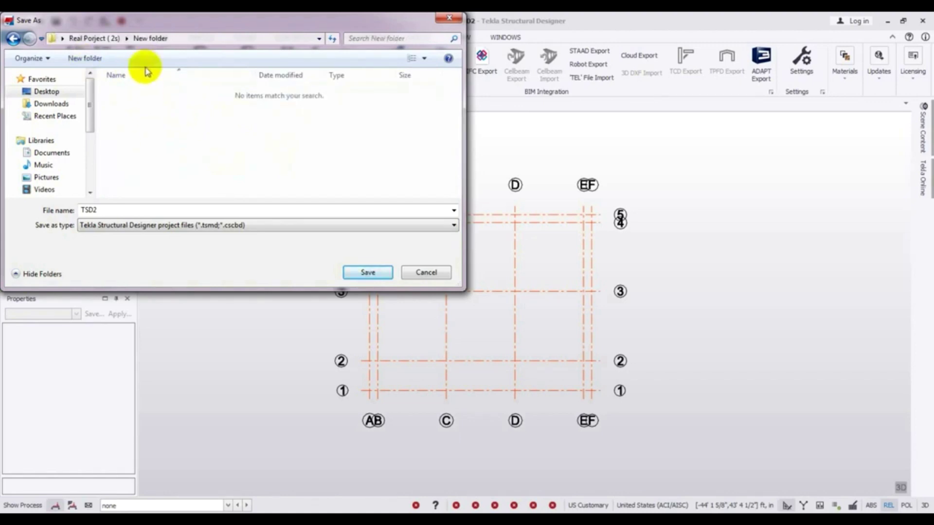
click(86, 38)
click(133, 95)
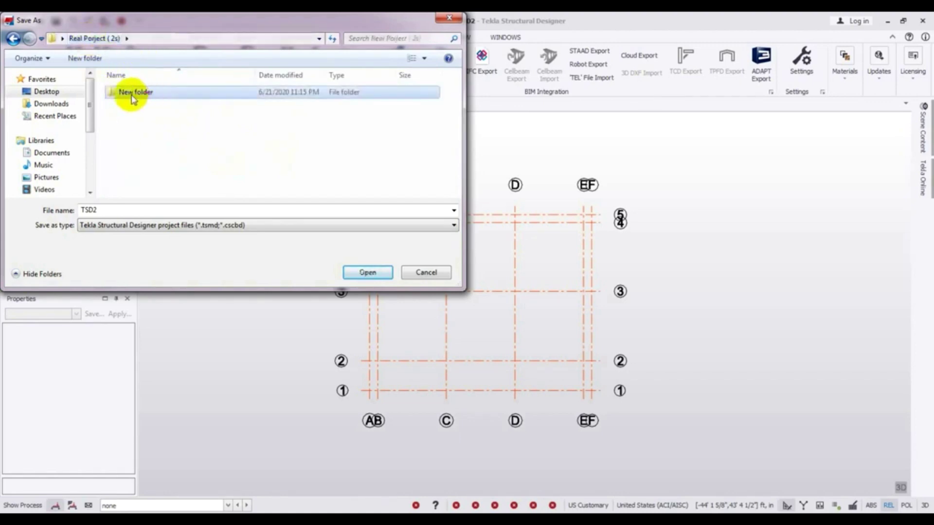
click(132, 95)
text(Tekla)
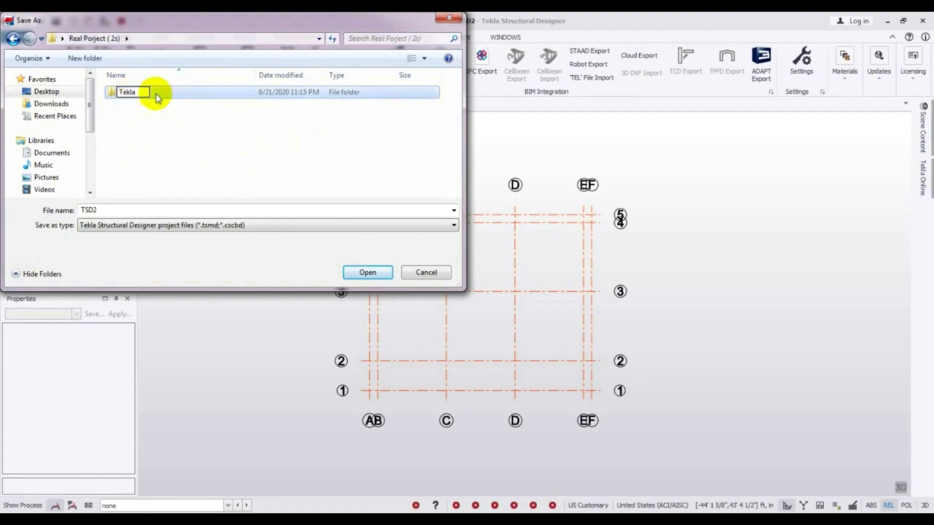
key(Return)
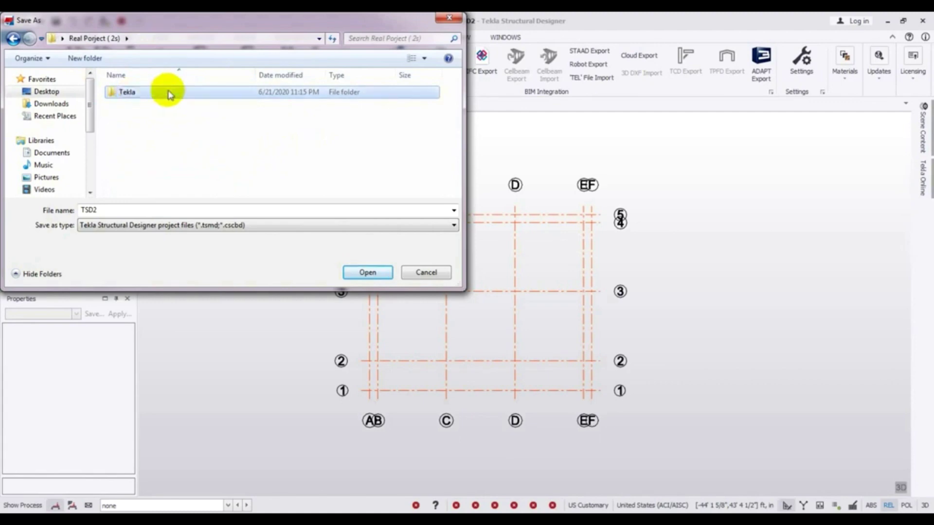
double_click(156, 94)
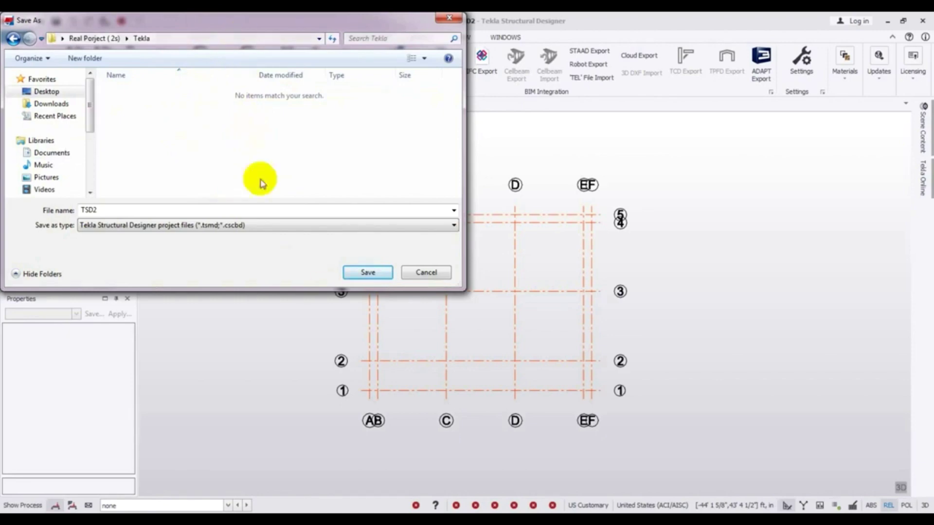
click(361, 274)
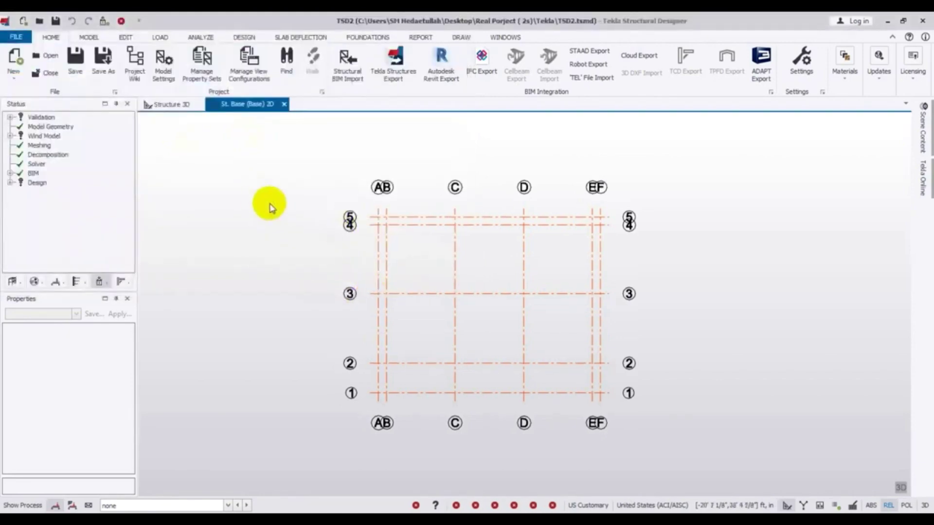
middle_drag(258, 198, 249, 193)
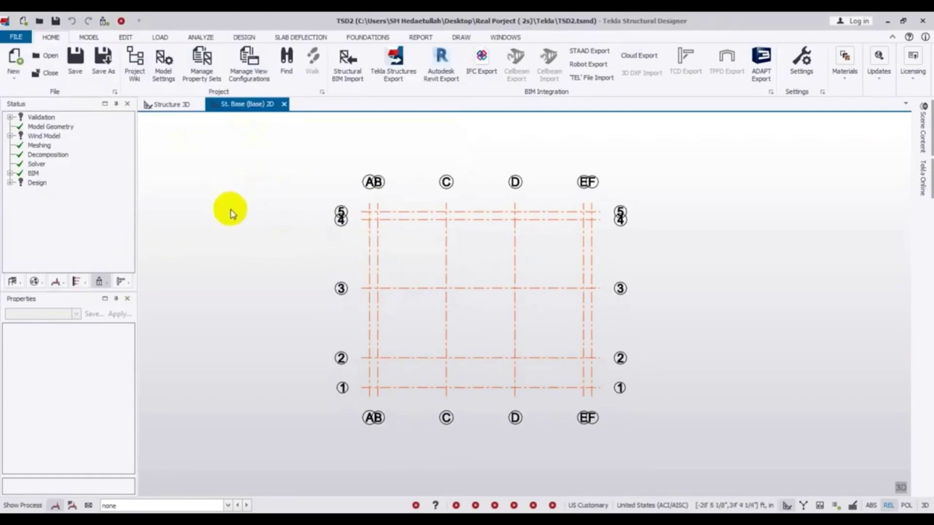
middle_drag(230, 212, 215, 212)
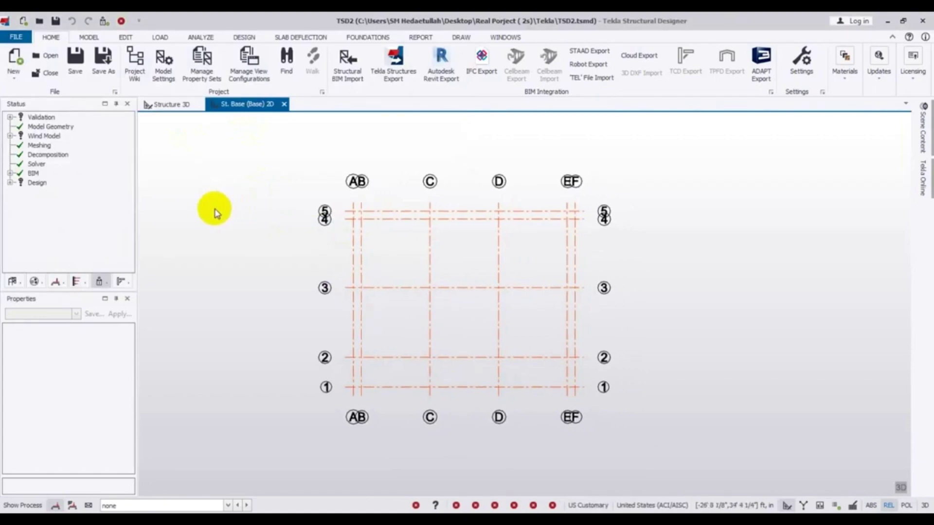
middle_drag(218, 234, 219, 236)
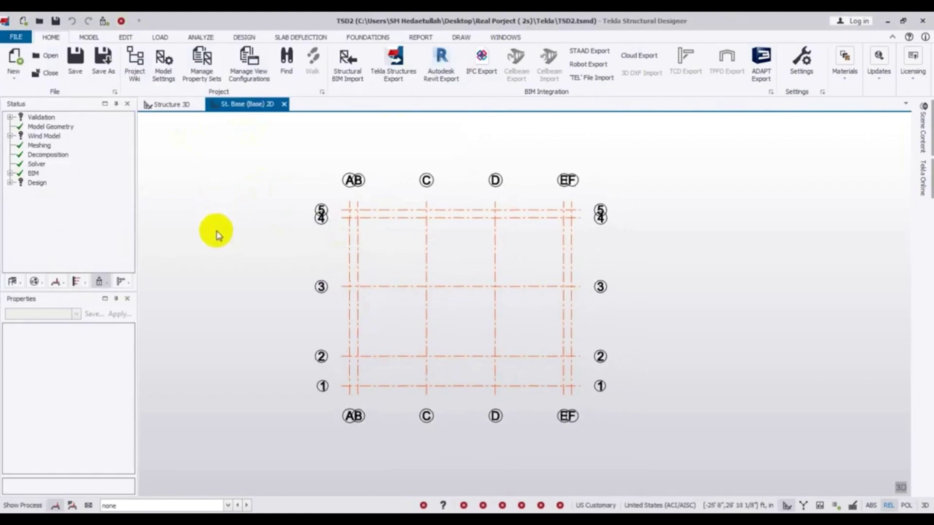